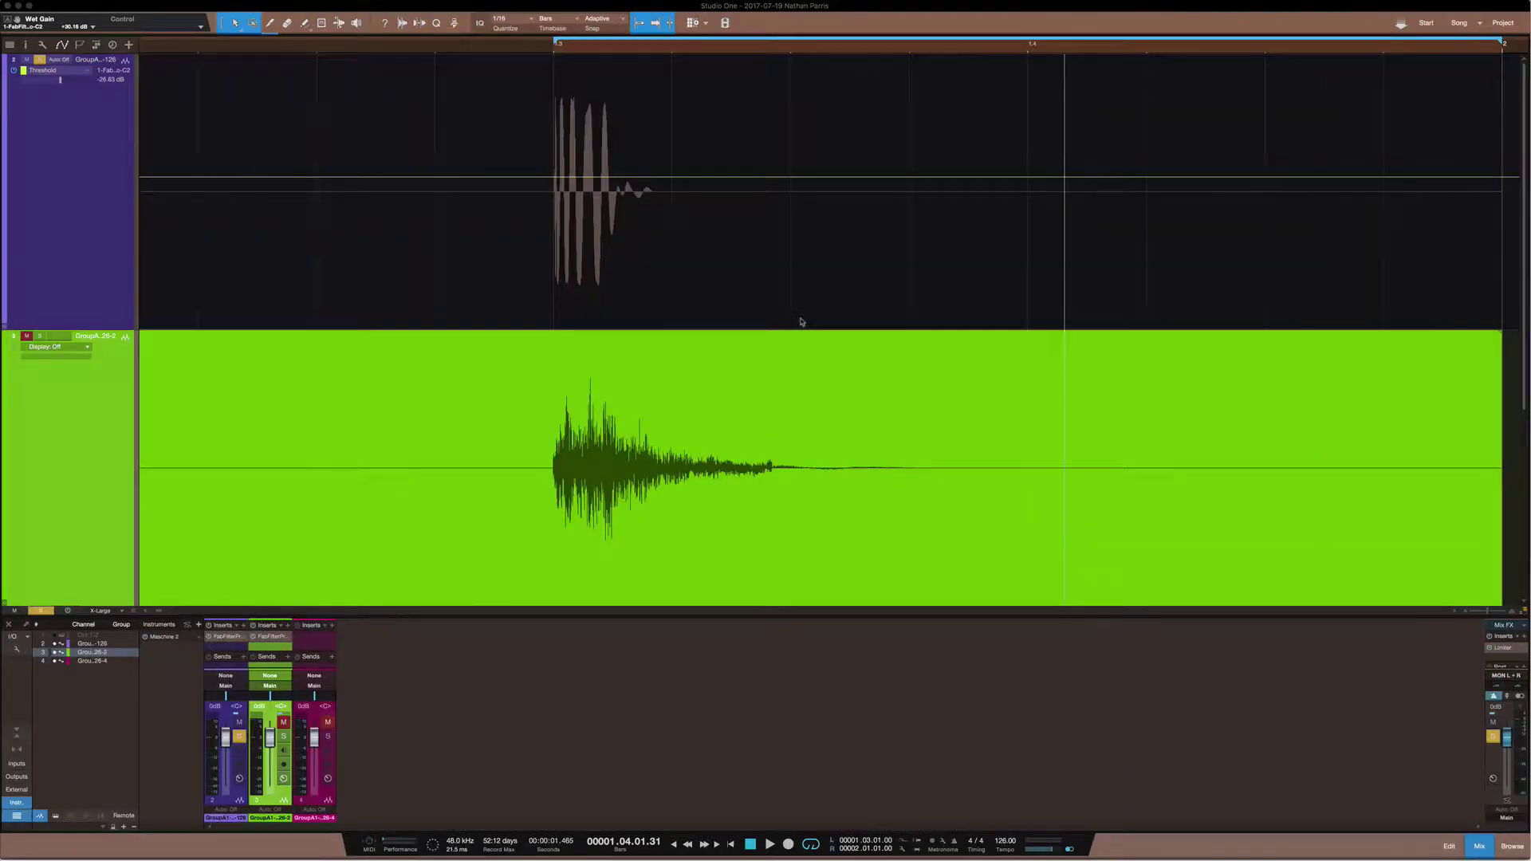
# Step: Open the FabFilter Pro-C 2 insert on the purple kick track and set its wet gain to 0 dB
pyautogui.click(224, 637)
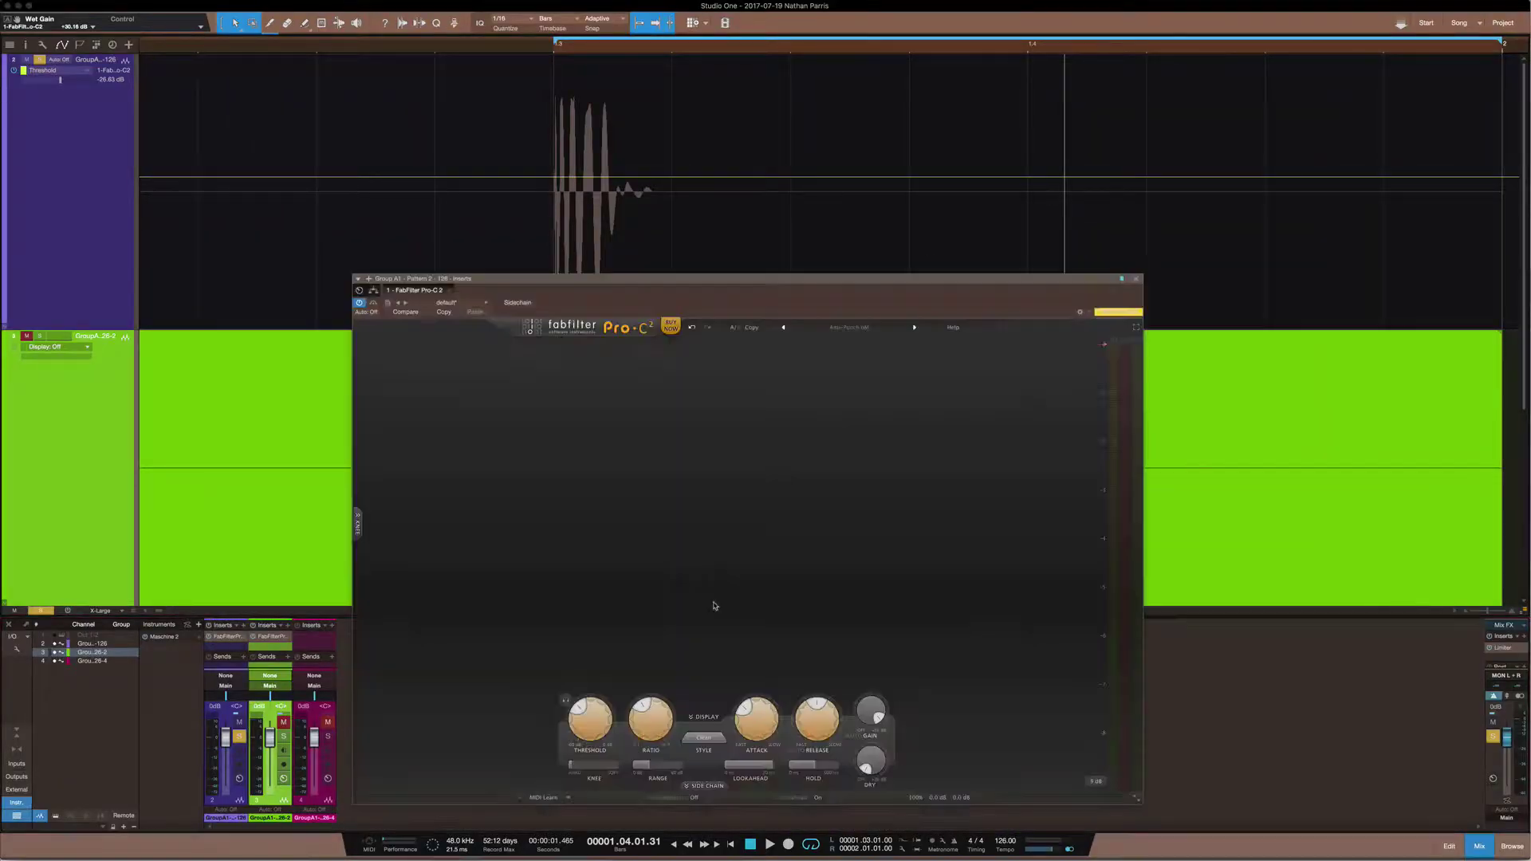
pyautogui.moveTo(770, 280)
pyautogui.mouseDown()
pyautogui.moveTo(787, 264)
pyautogui.moveTo(767, 284)
pyautogui.mouseUp()
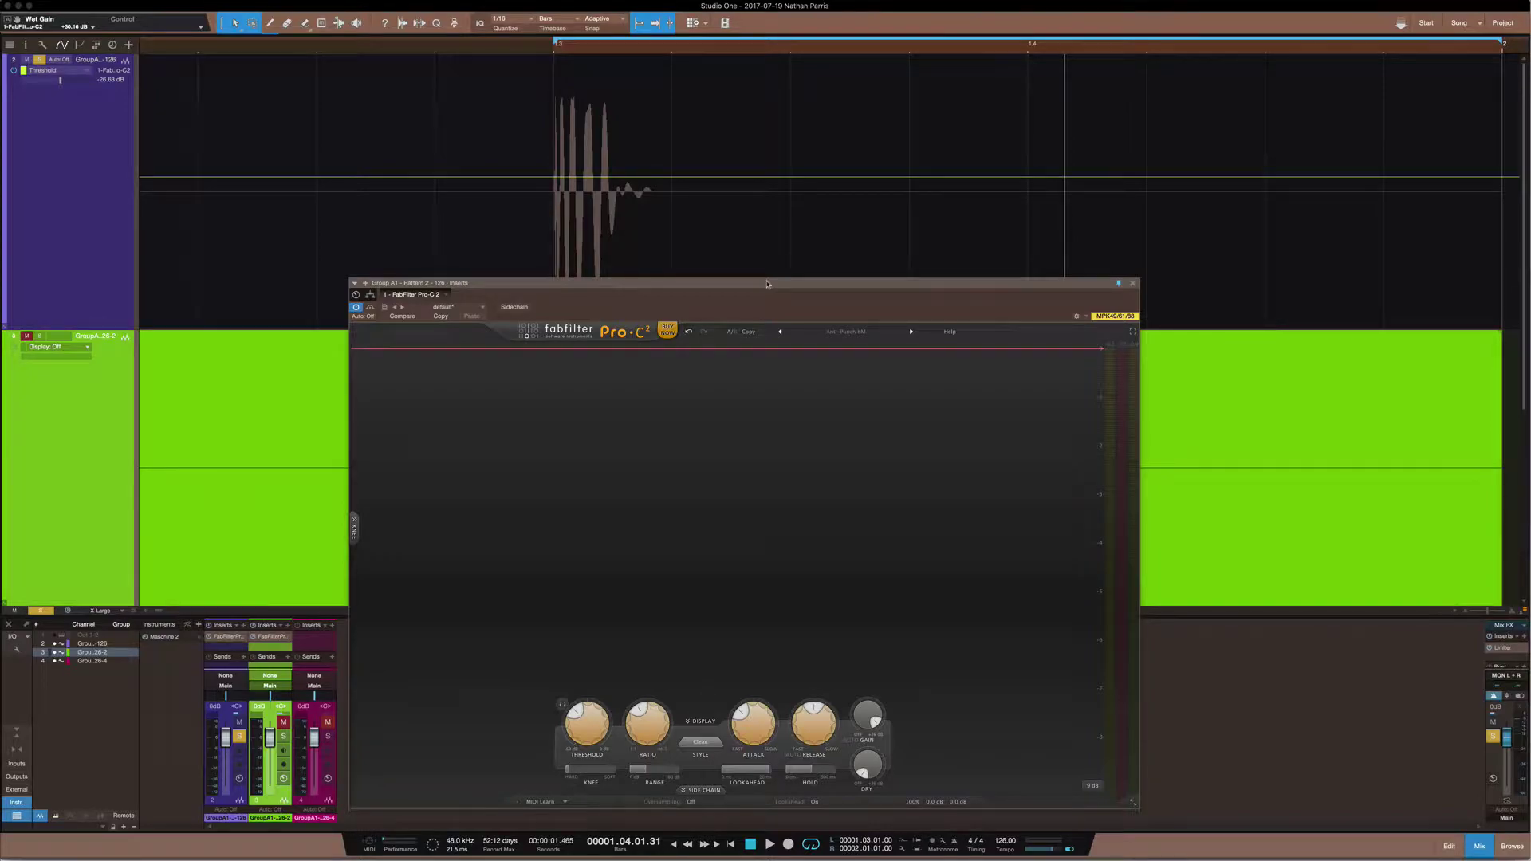
pyautogui.moveTo(767, 284); pyautogui.dragTo(781, 90)
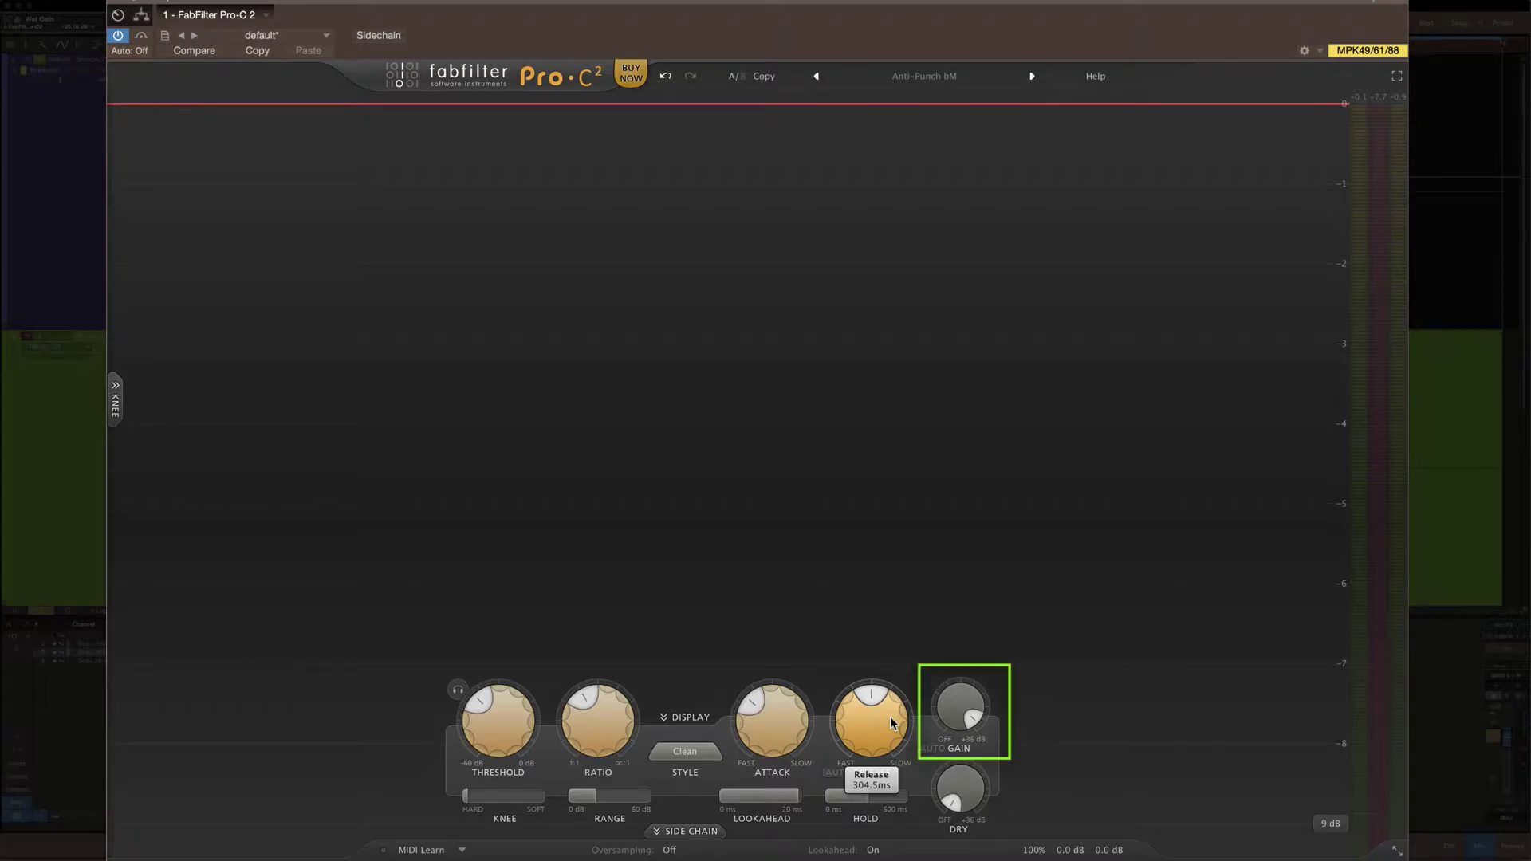
pyautogui.doubleClick(979, 710)
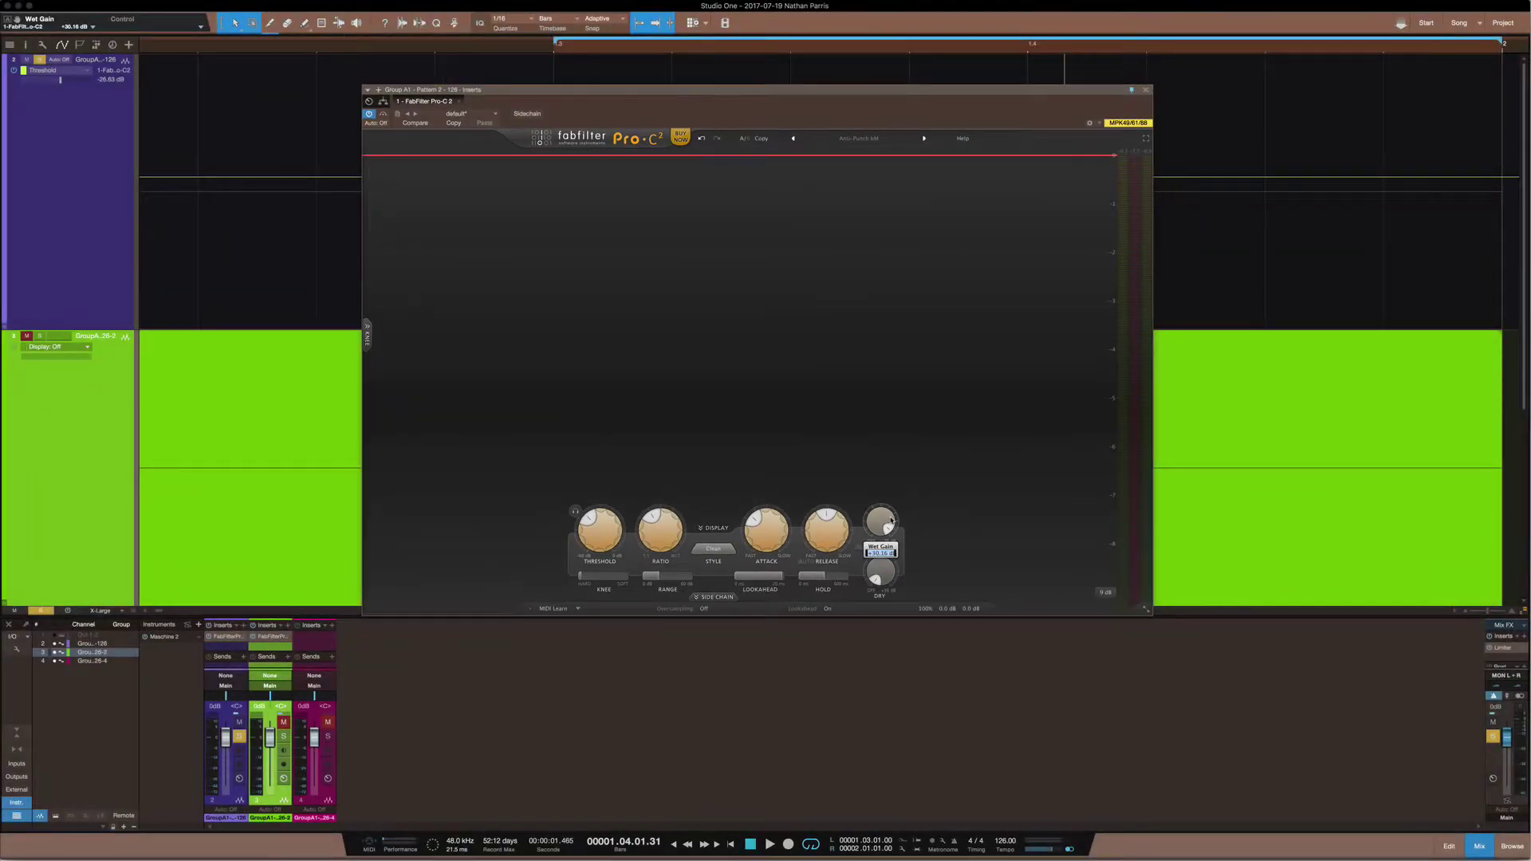
pyautogui.write('0')
pyautogui.press('Return')
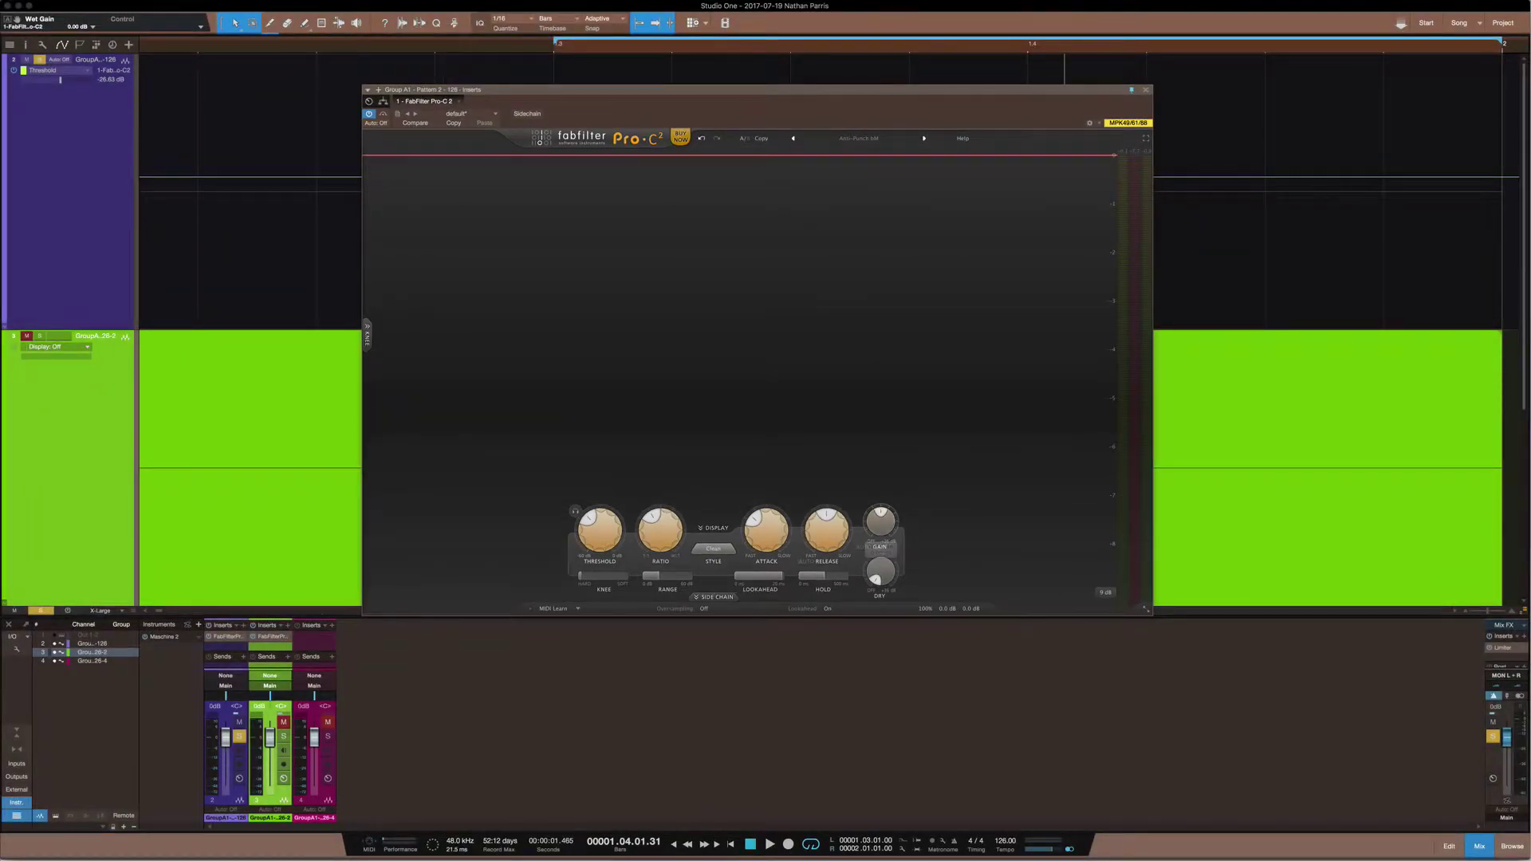
# Step: Move the compressor window below the kick waveform and set the threshold to about -8.7 dB, level with the kick's peaks
pyautogui.moveTo(732, 88); pyautogui.dragTo(701, 330)
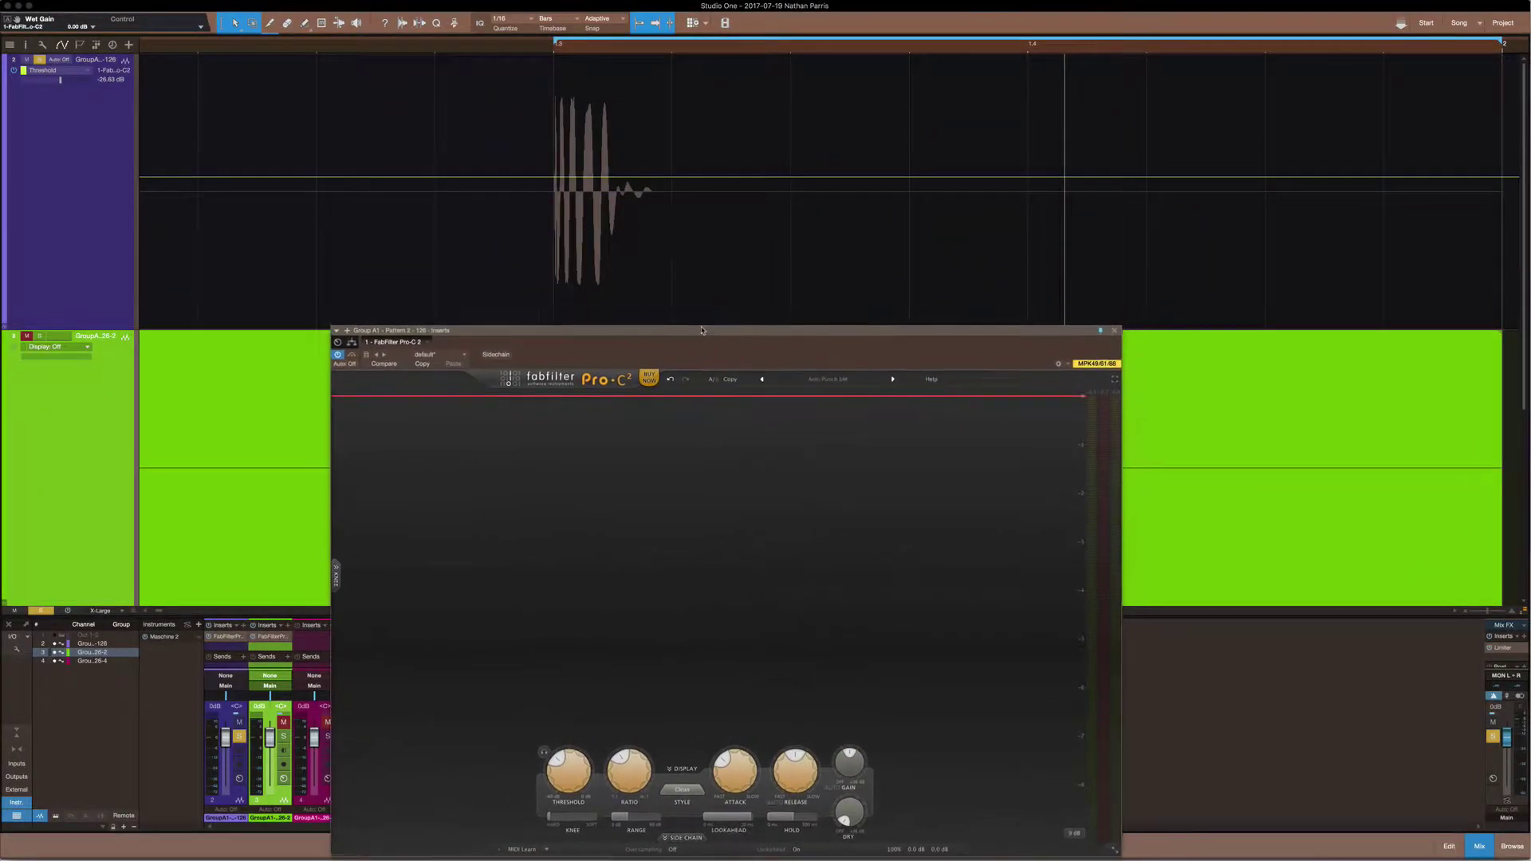
pyautogui.moveTo(562, 789)
pyautogui.moveTo(562, 783); pyautogui.dragTo(556, 701)
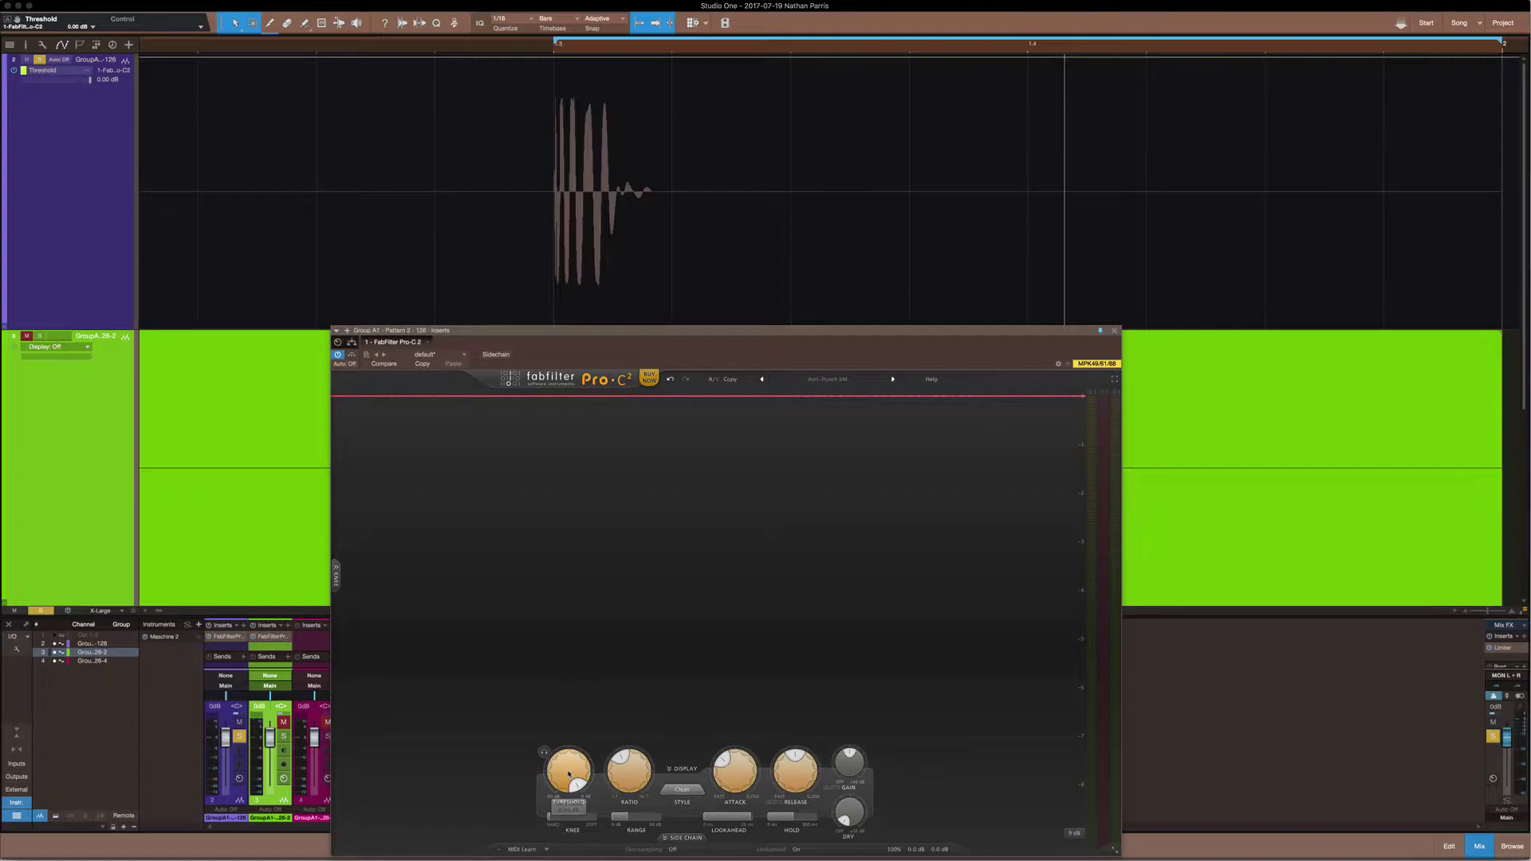
pyautogui.moveTo(565, 761); pyautogui.dragTo(566, 769)
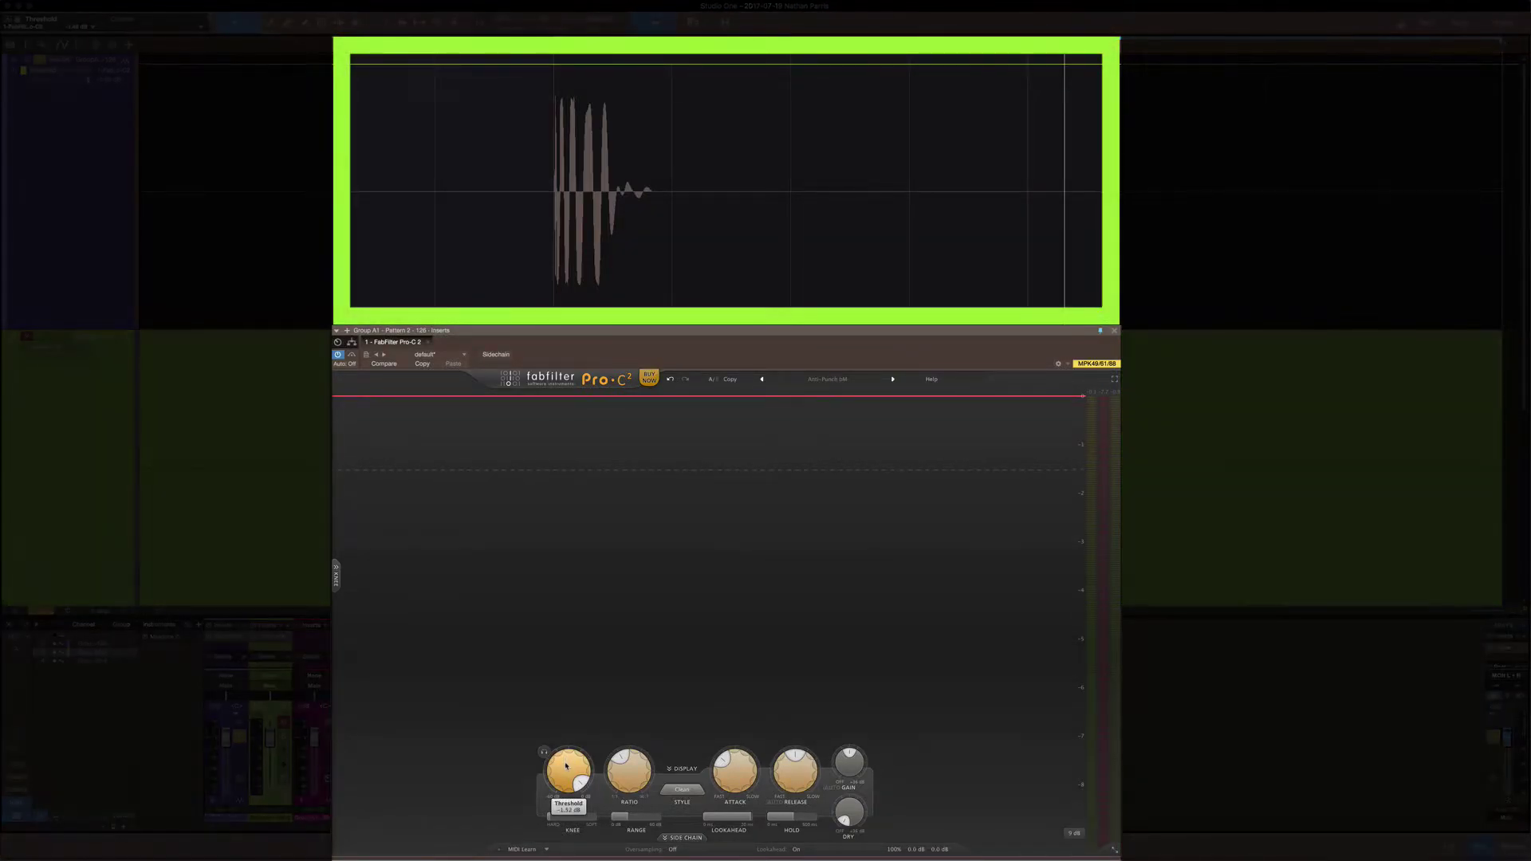
pyautogui.moveTo(566, 767); pyautogui.dragTo(565, 814)
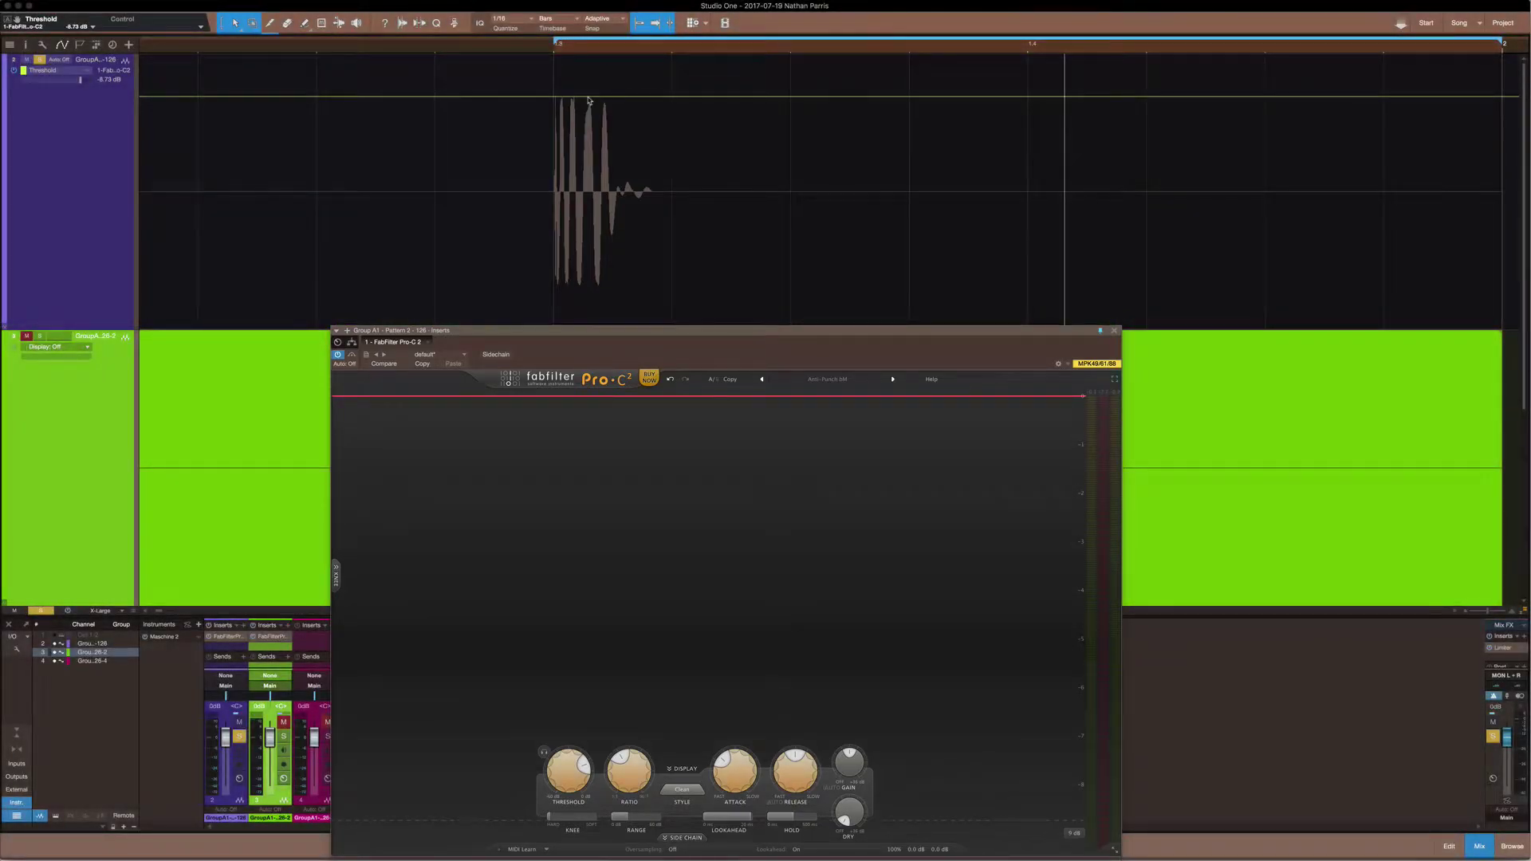
# Step: View the attack, decay, sustain and release diagram in the screenshot preview, and close it
pyautogui.moveTo(647, 774)
pyautogui.moveTo(741, 760)
pyautogui.moveTo(792, 760)
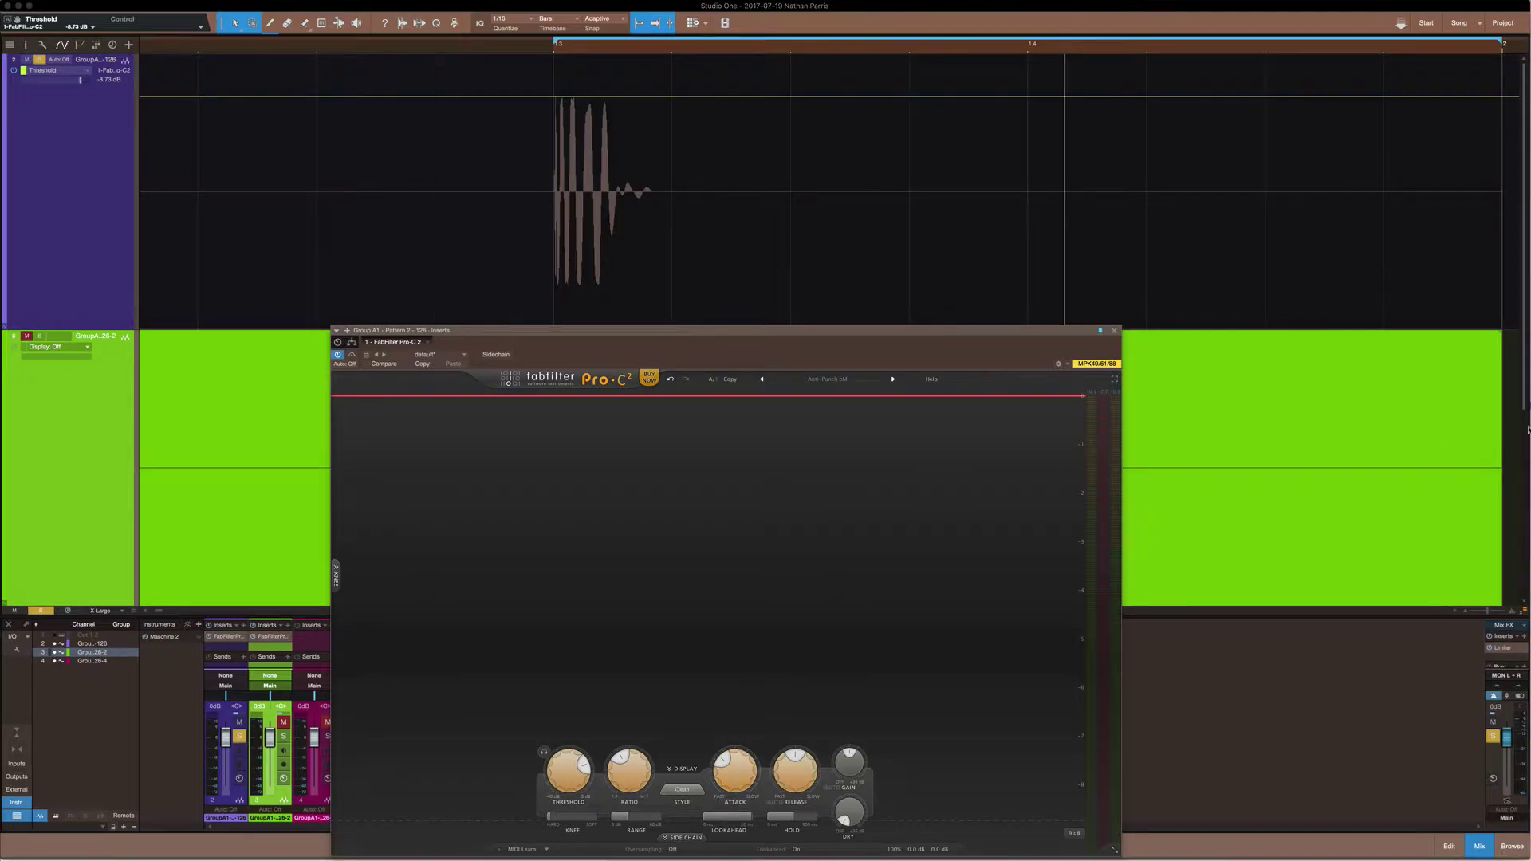
pyautogui.press('space')
pyautogui.moveTo(640, 118); pyautogui.dragTo(638, 161)
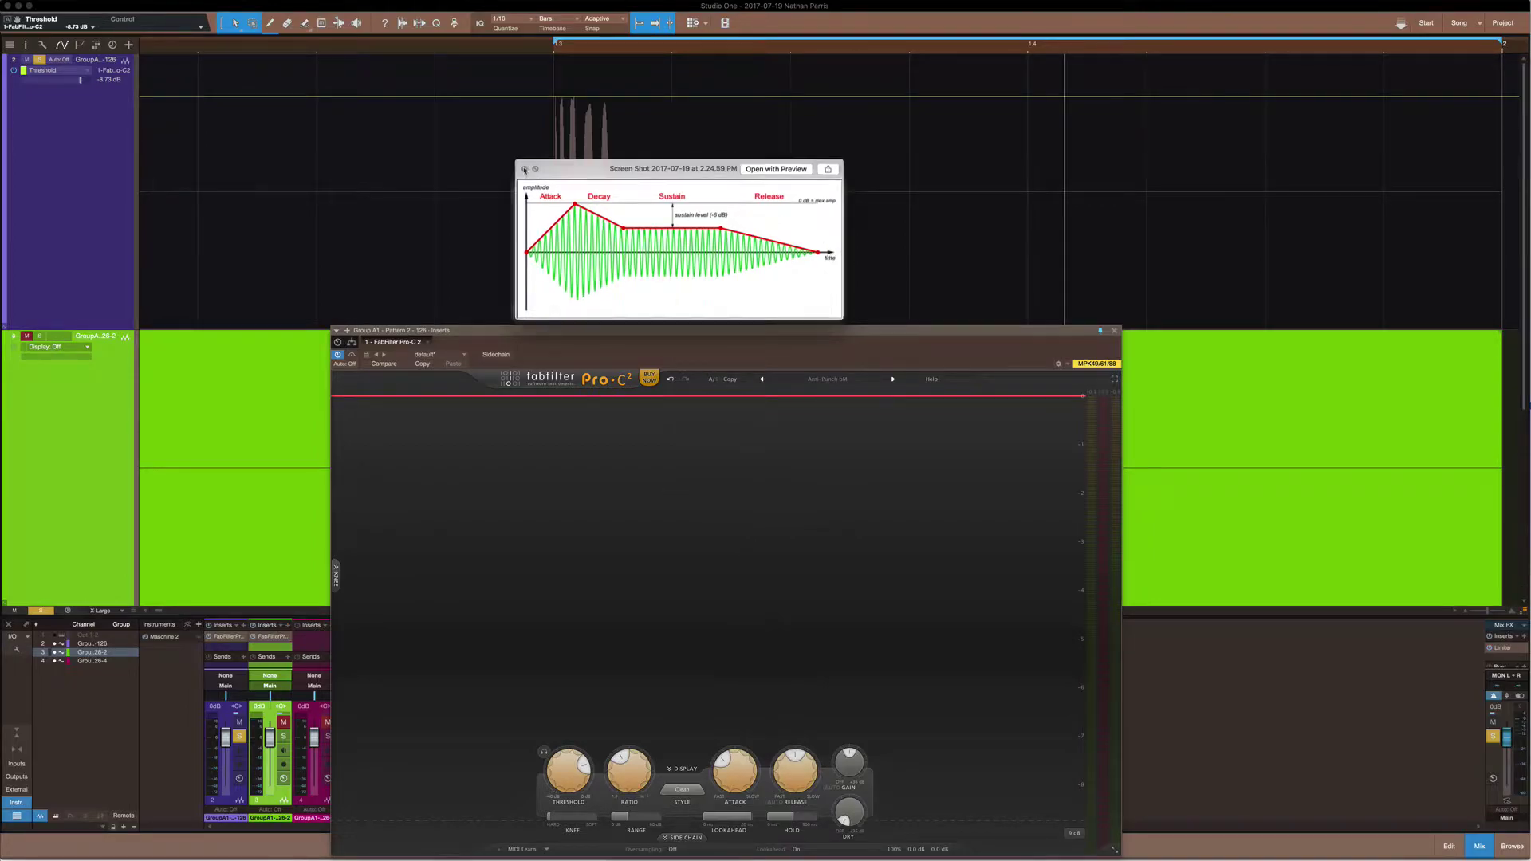
pyautogui.click(523, 170)
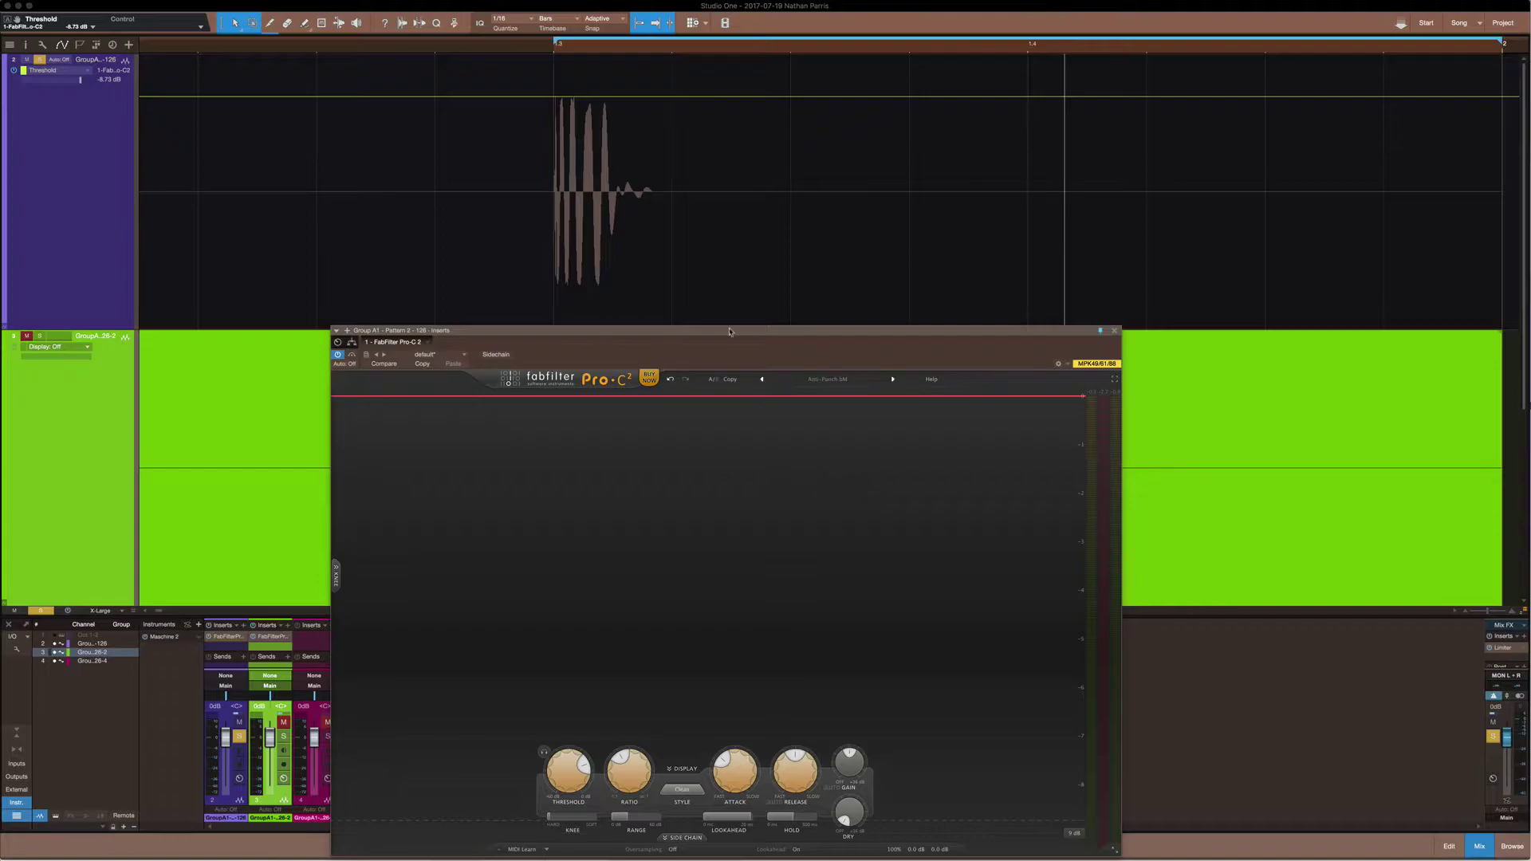
# Step: Lower the compressor's threshold into the body of the kick waveform, to about -15.3 dB and further down
pyautogui.moveTo(730, 332); pyautogui.dragTo(737, 199)
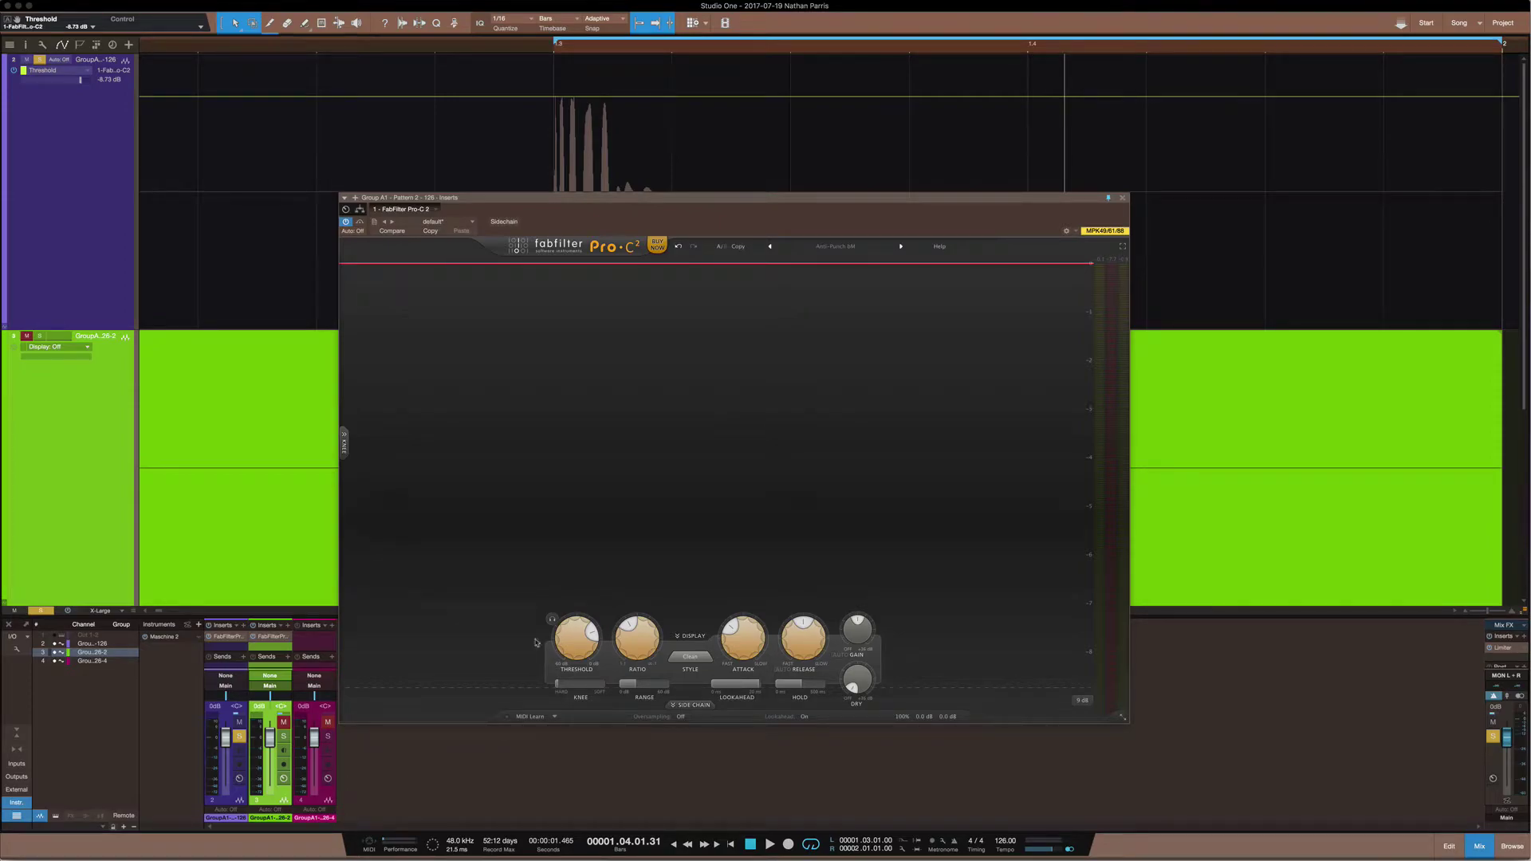
pyautogui.moveTo(731, 199); pyautogui.dragTo(729, 333)
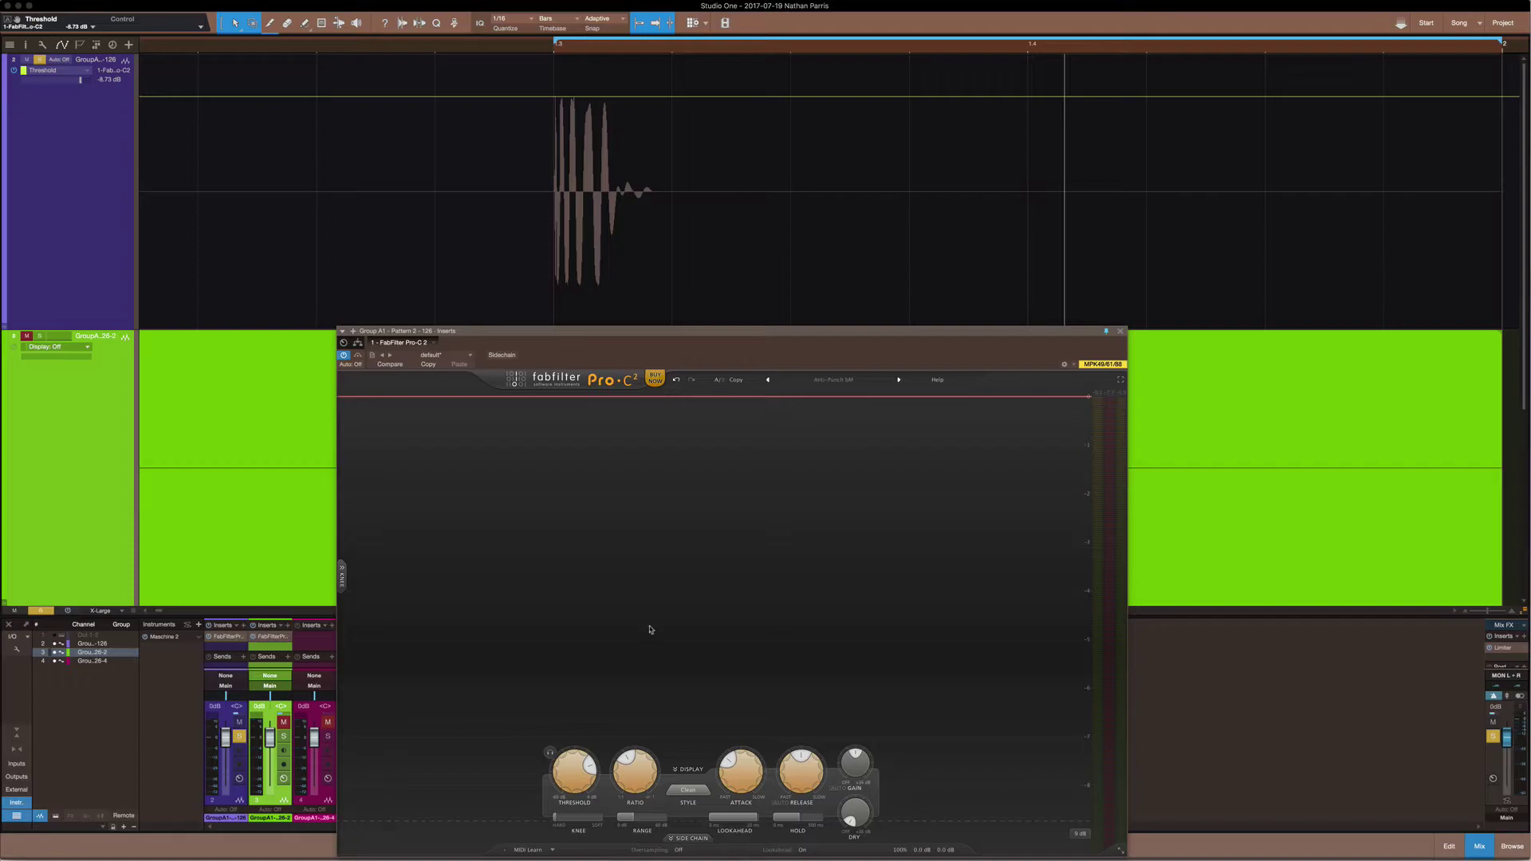
pyautogui.moveTo(575, 766)
pyautogui.scroll(-10, 575, 766)
pyautogui.scroll(-2, 575, 766)
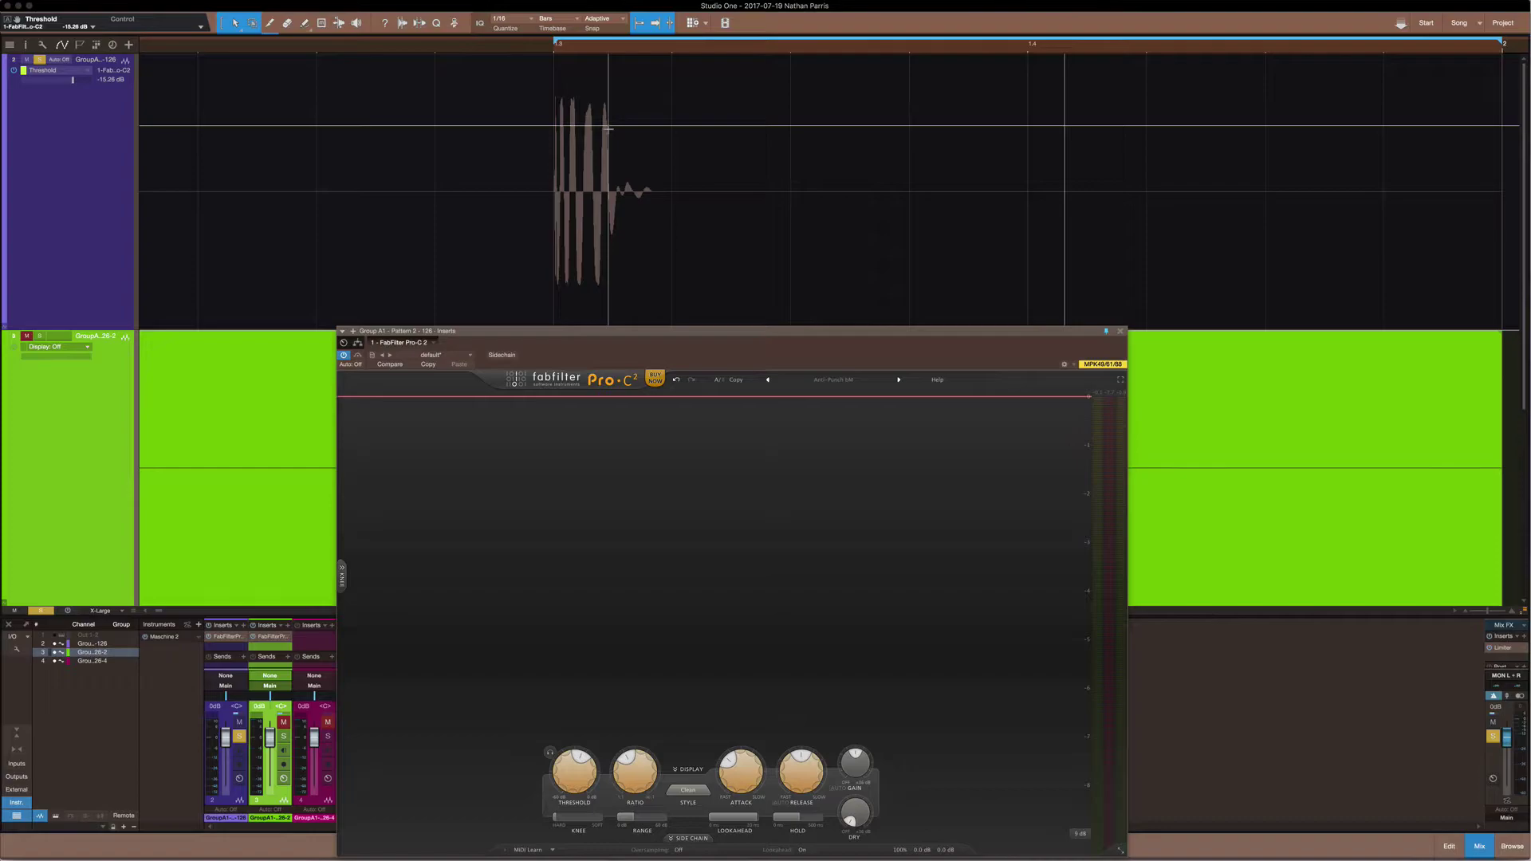
pyautogui.moveTo(656, 776)
pyautogui.moveTo(575, 768); pyautogui.dragTo(569, 774)
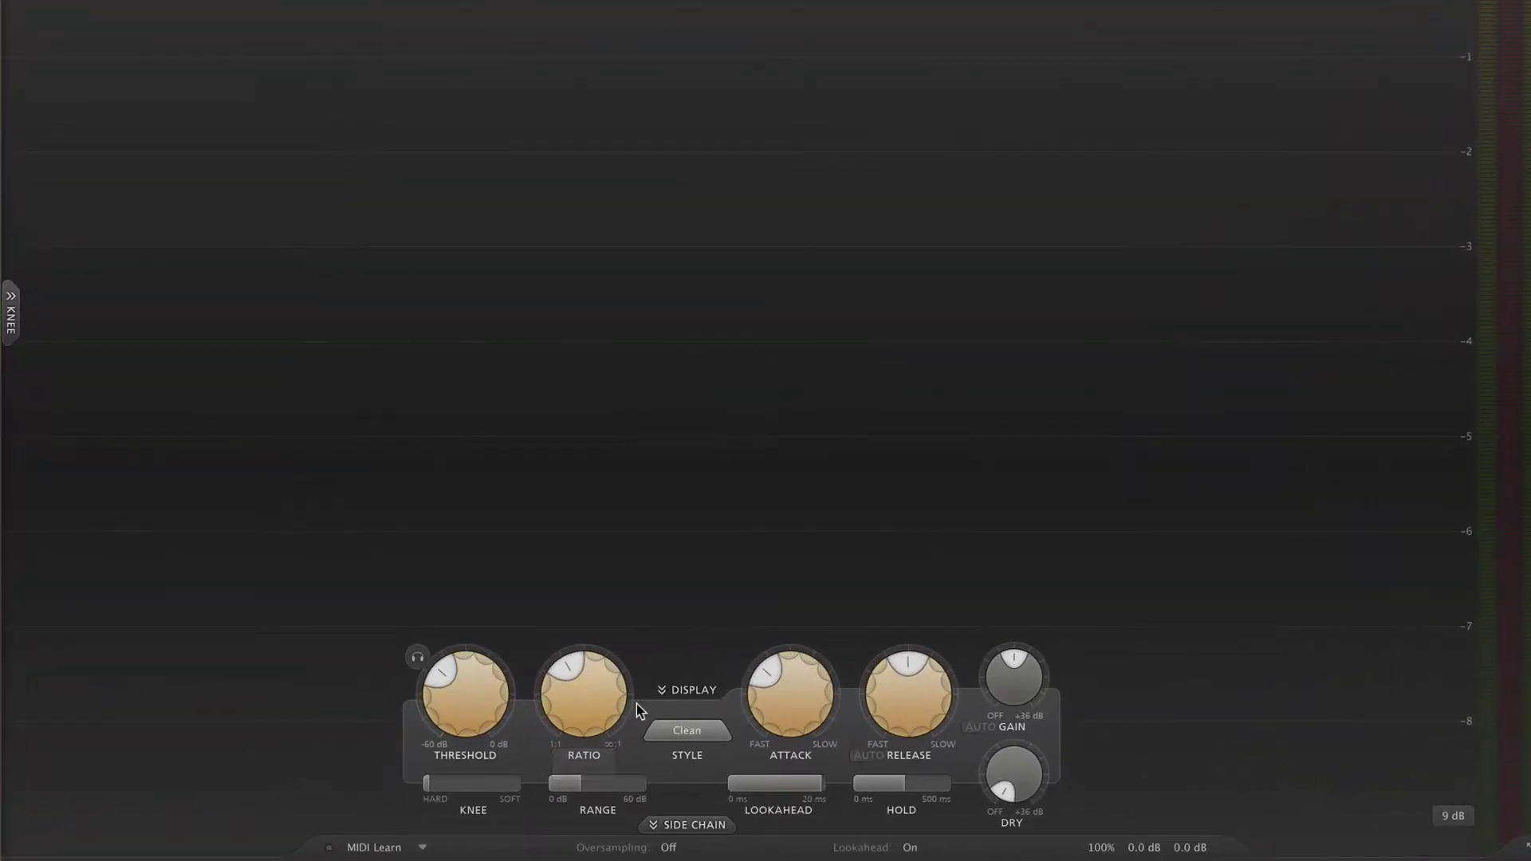
# Step: Lengthen the compressor's attack slightly and set its release to the maximum of 2500 ms
pyautogui.moveTo(645, 770)
pyautogui.moveTo(791, 686)
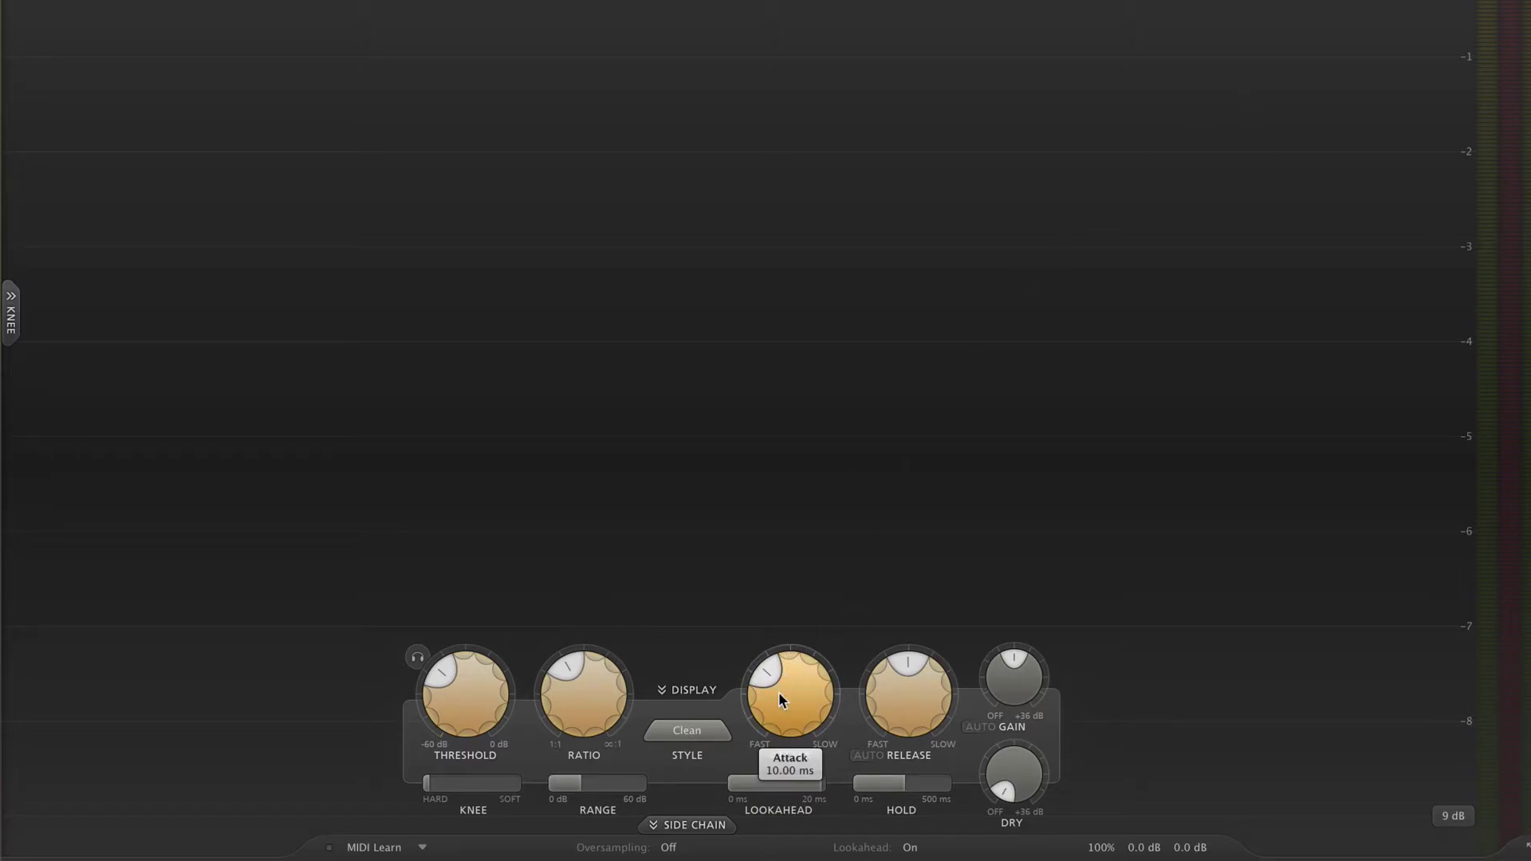
pyautogui.moveTo(782, 700); pyautogui.dragTo(781, 672)
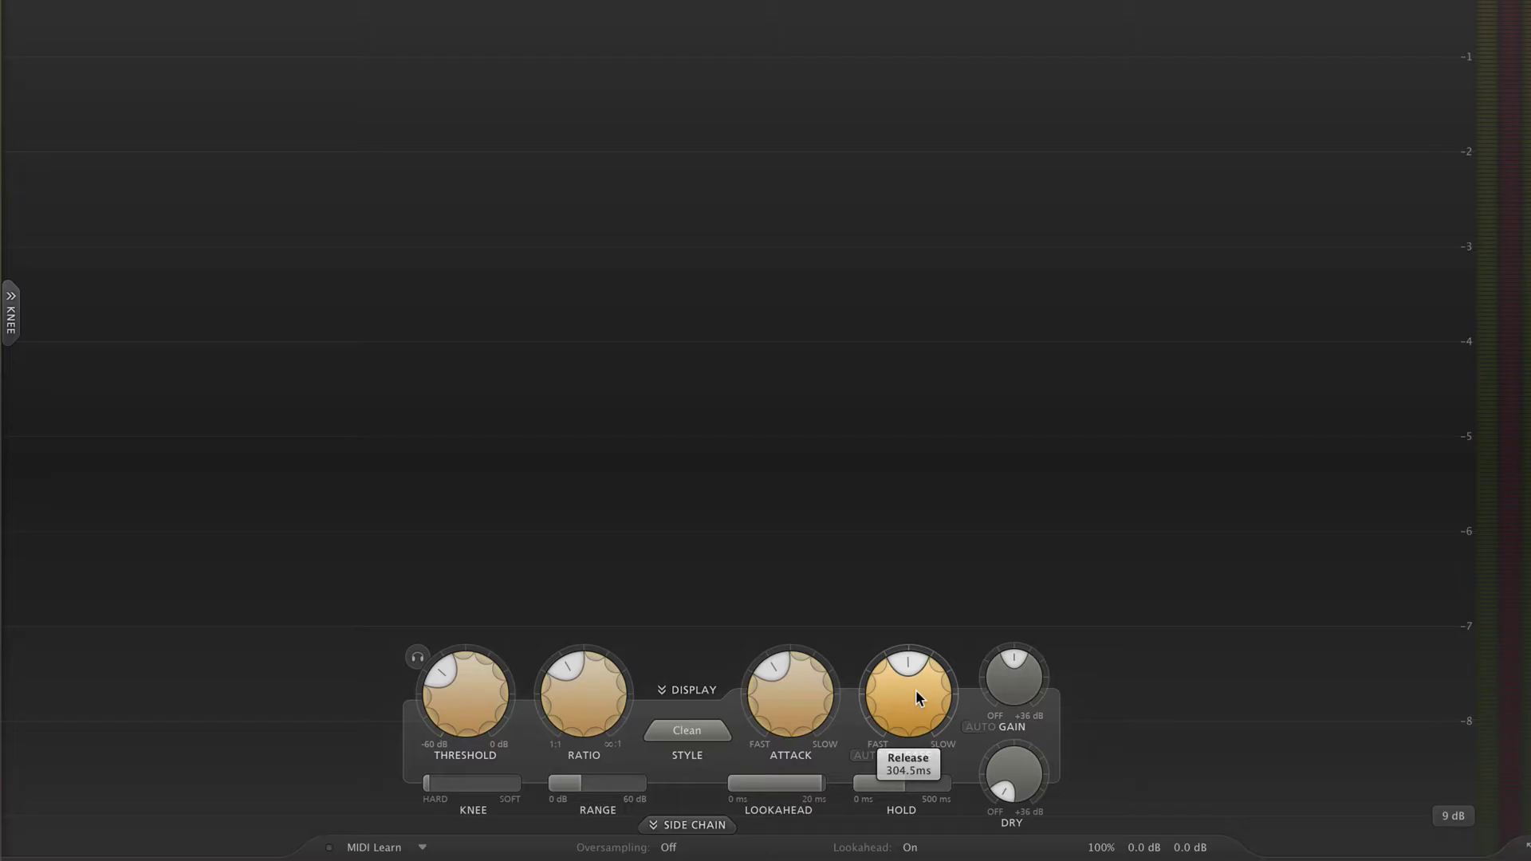
pyautogui.moveTo(915, 690); pyautogui.dragTo(920, 469)
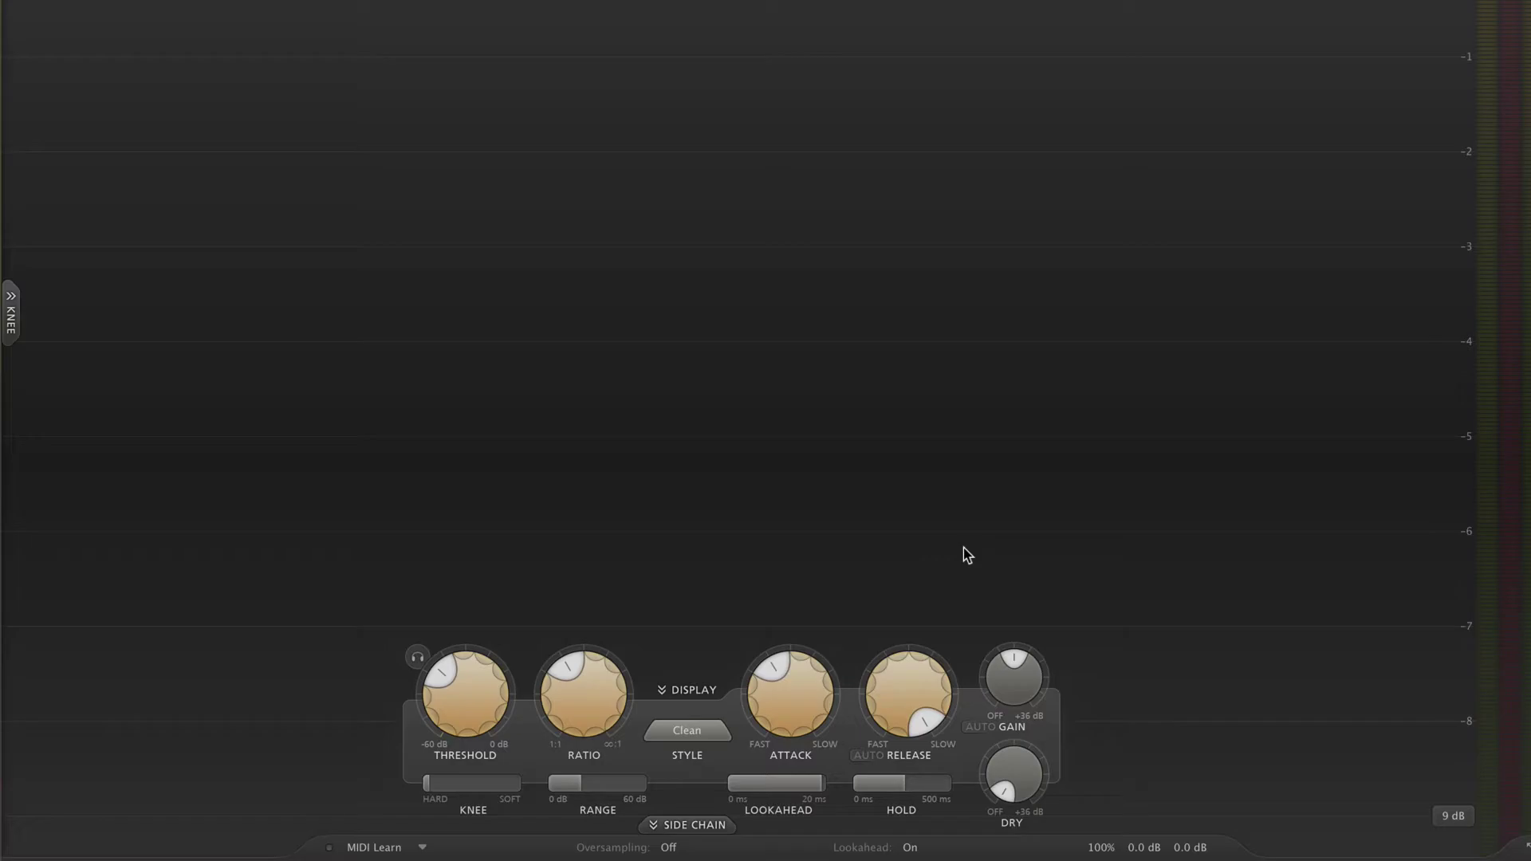
pyautogui.moveTo(925, 703)
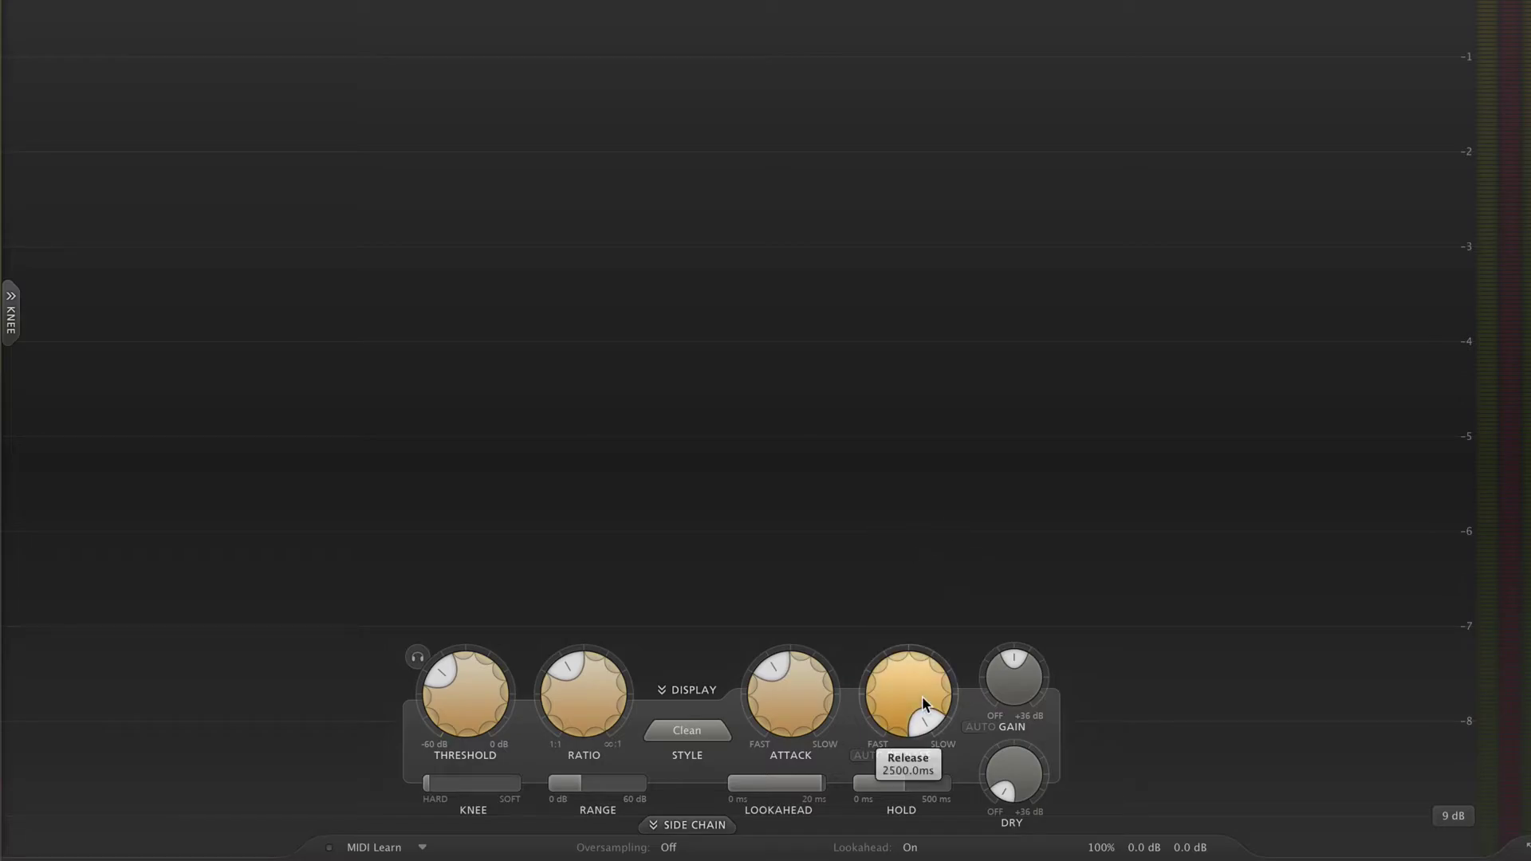
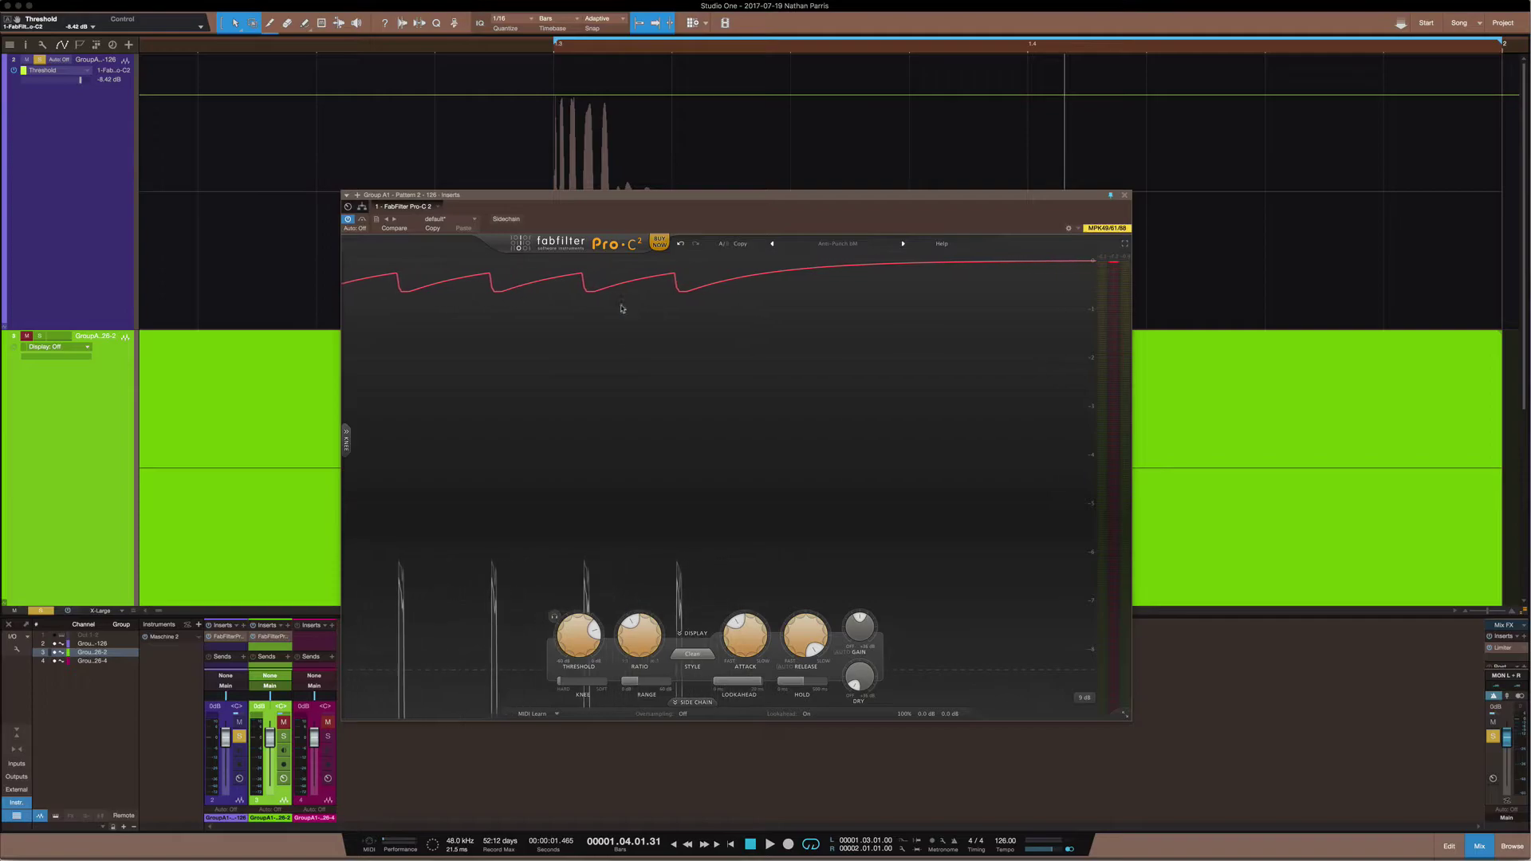
# Step: Set the compressor's meter scale to 18 dB and play the kick loop to check the gain reduction curve
pyautogui.click(1086, 695)
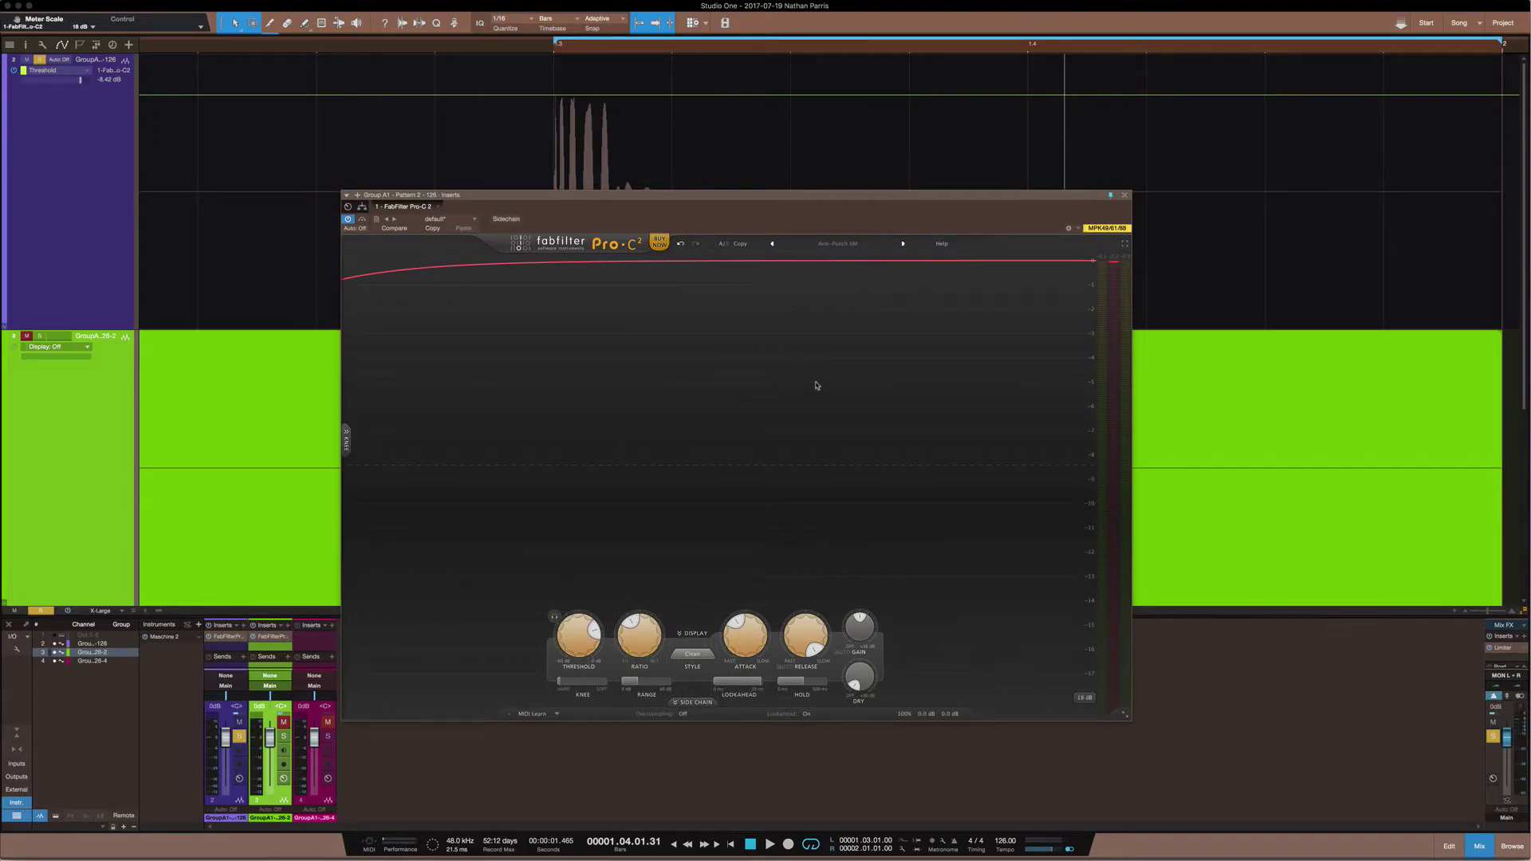
pyautogui.press('space')
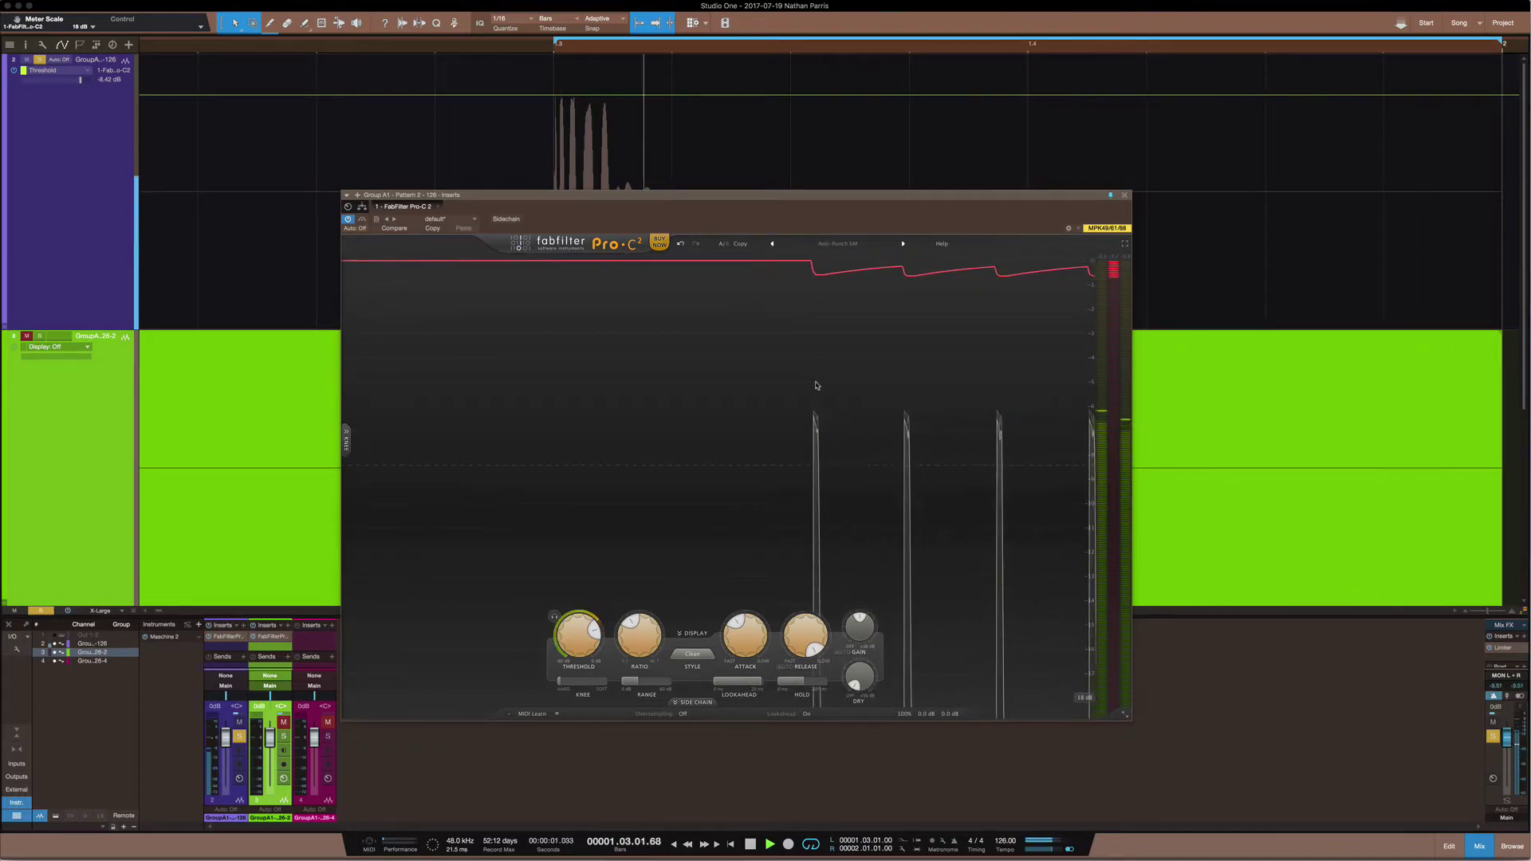
pyautogui.press('space')
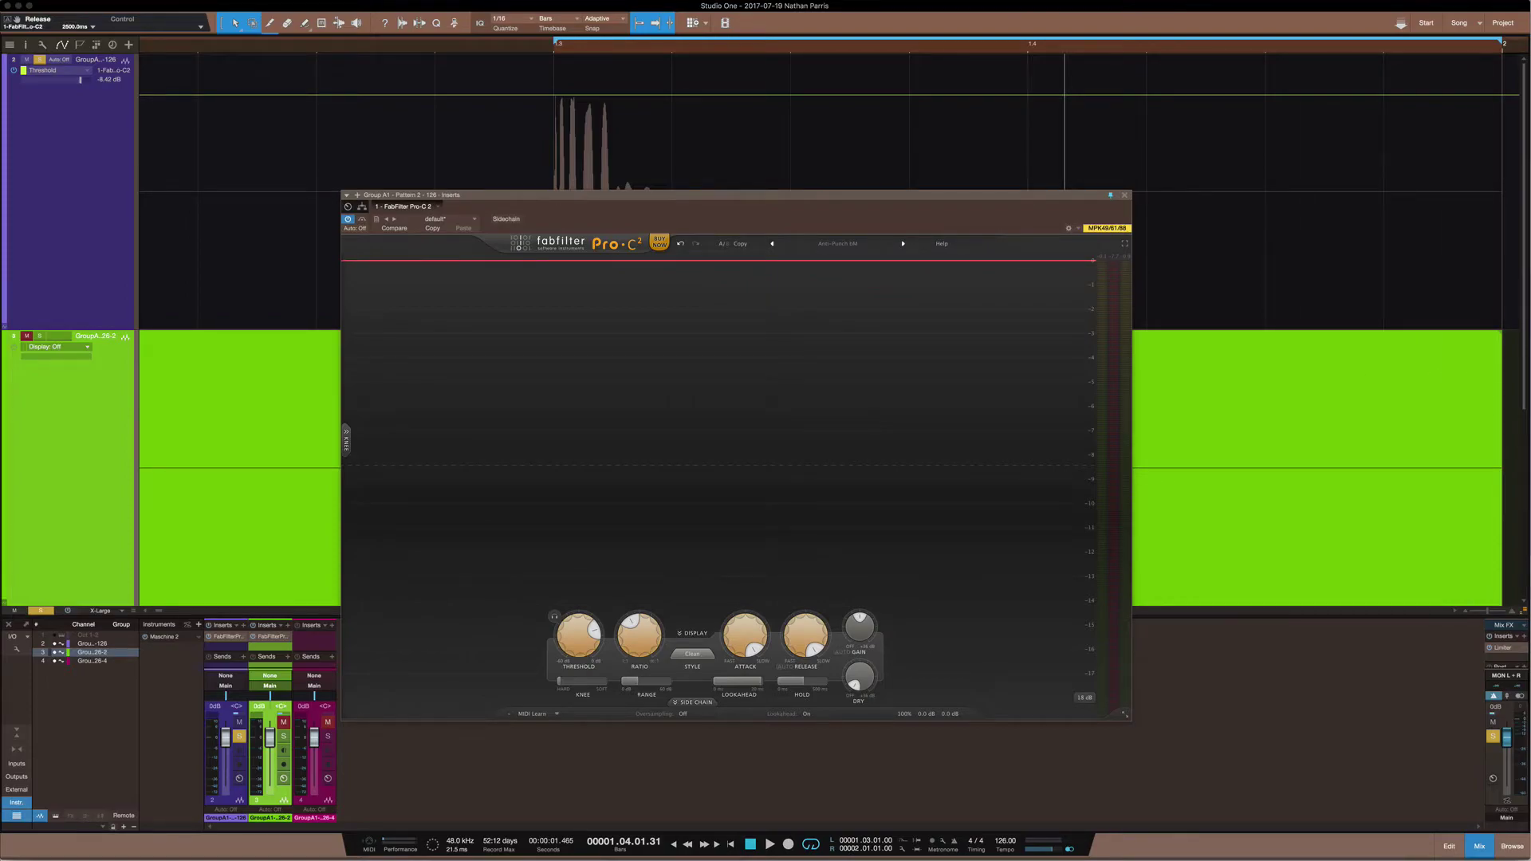
# Step: Set the compressor's attack to 250 ms using the ADSR diagram preview as reference, and close the preview
pyautogui.press('space')
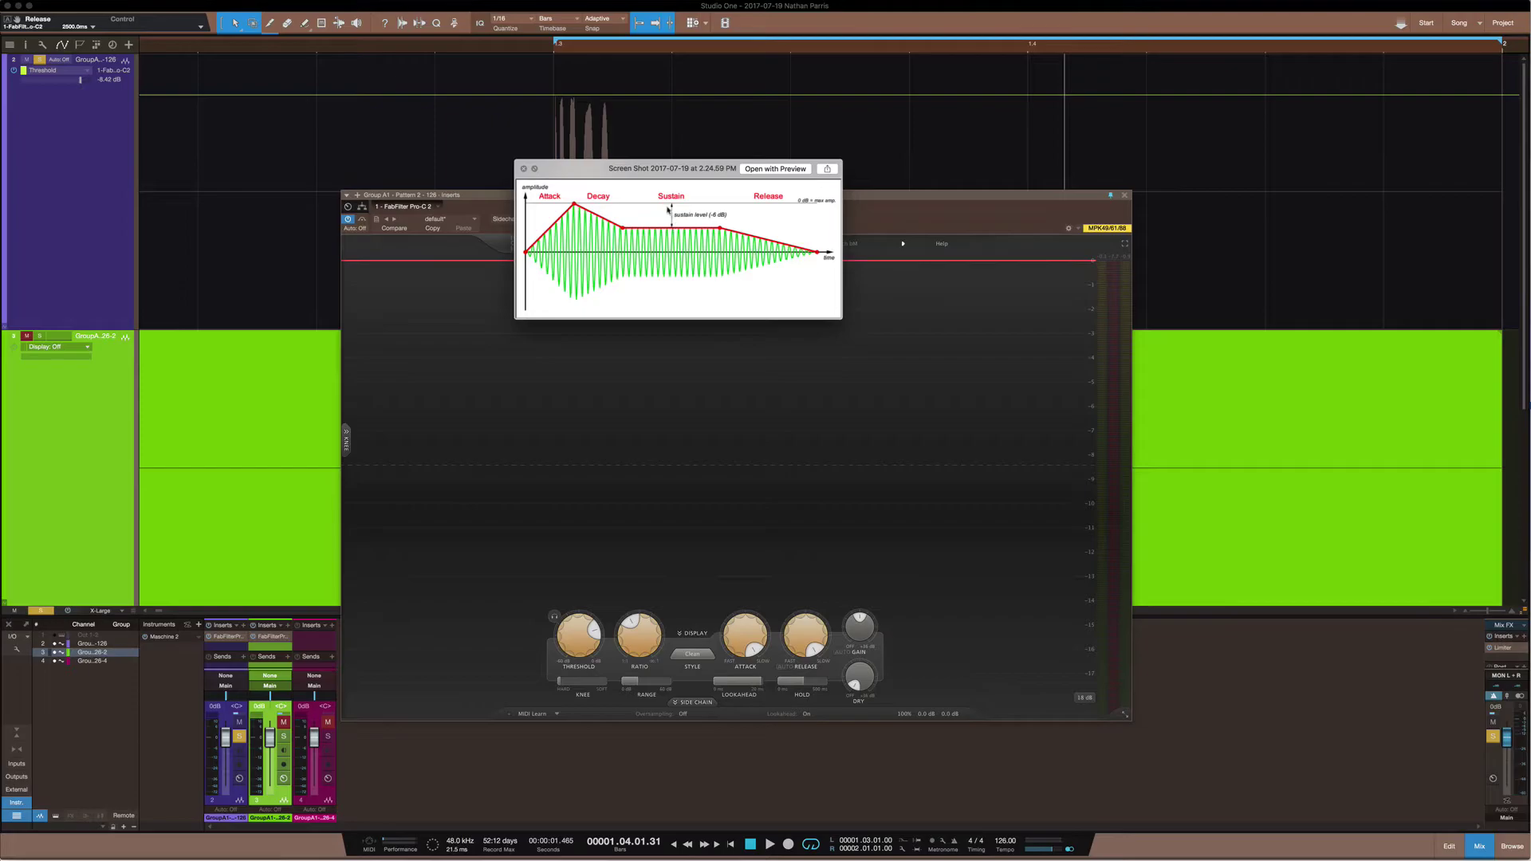
pyautogui.moveTo(754, 637)
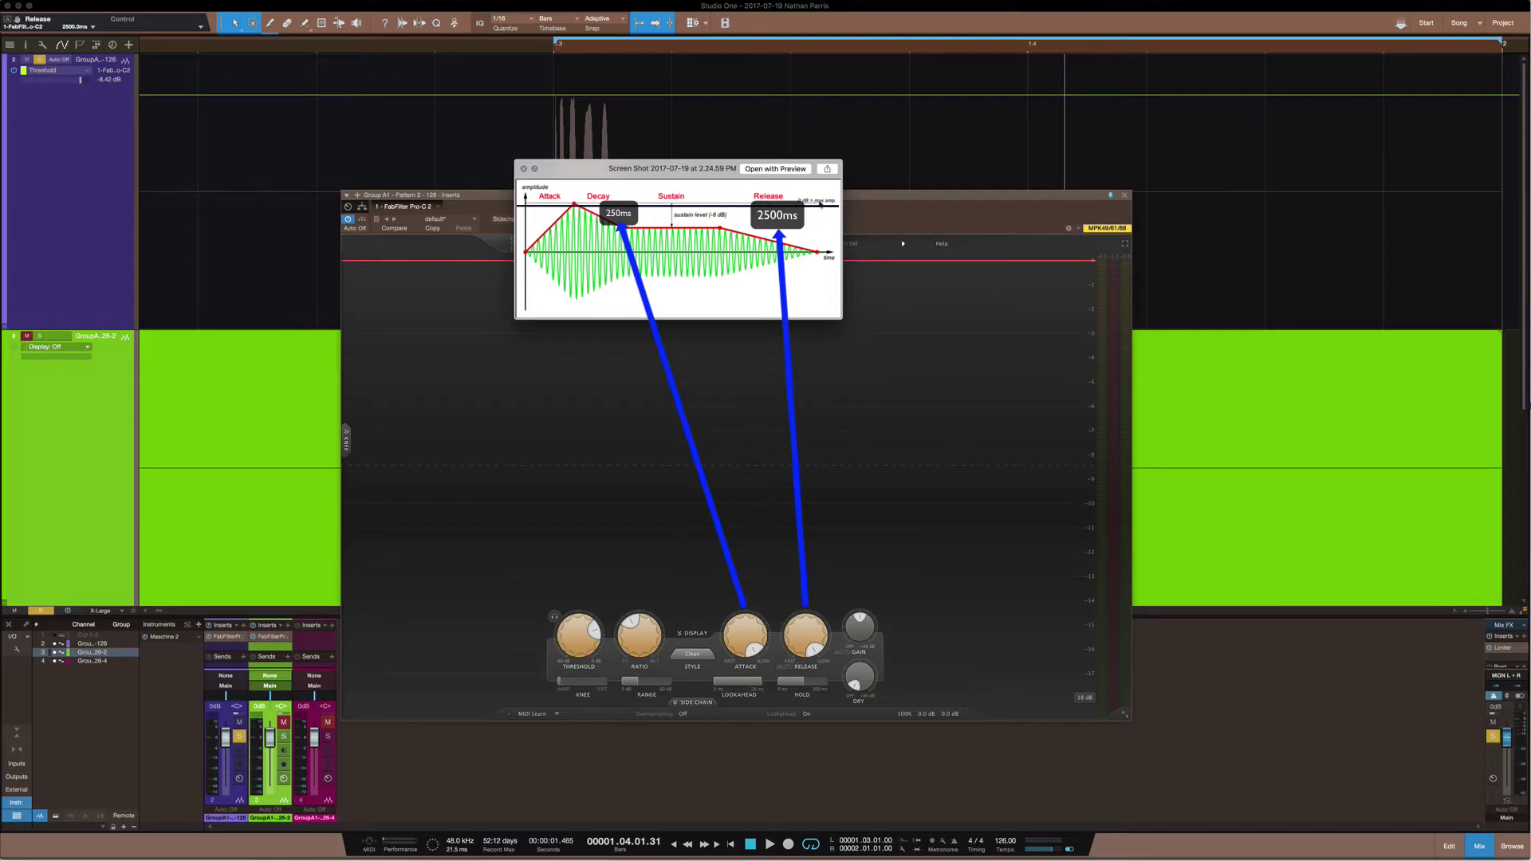
pyautogui.moveTo(813, 633)
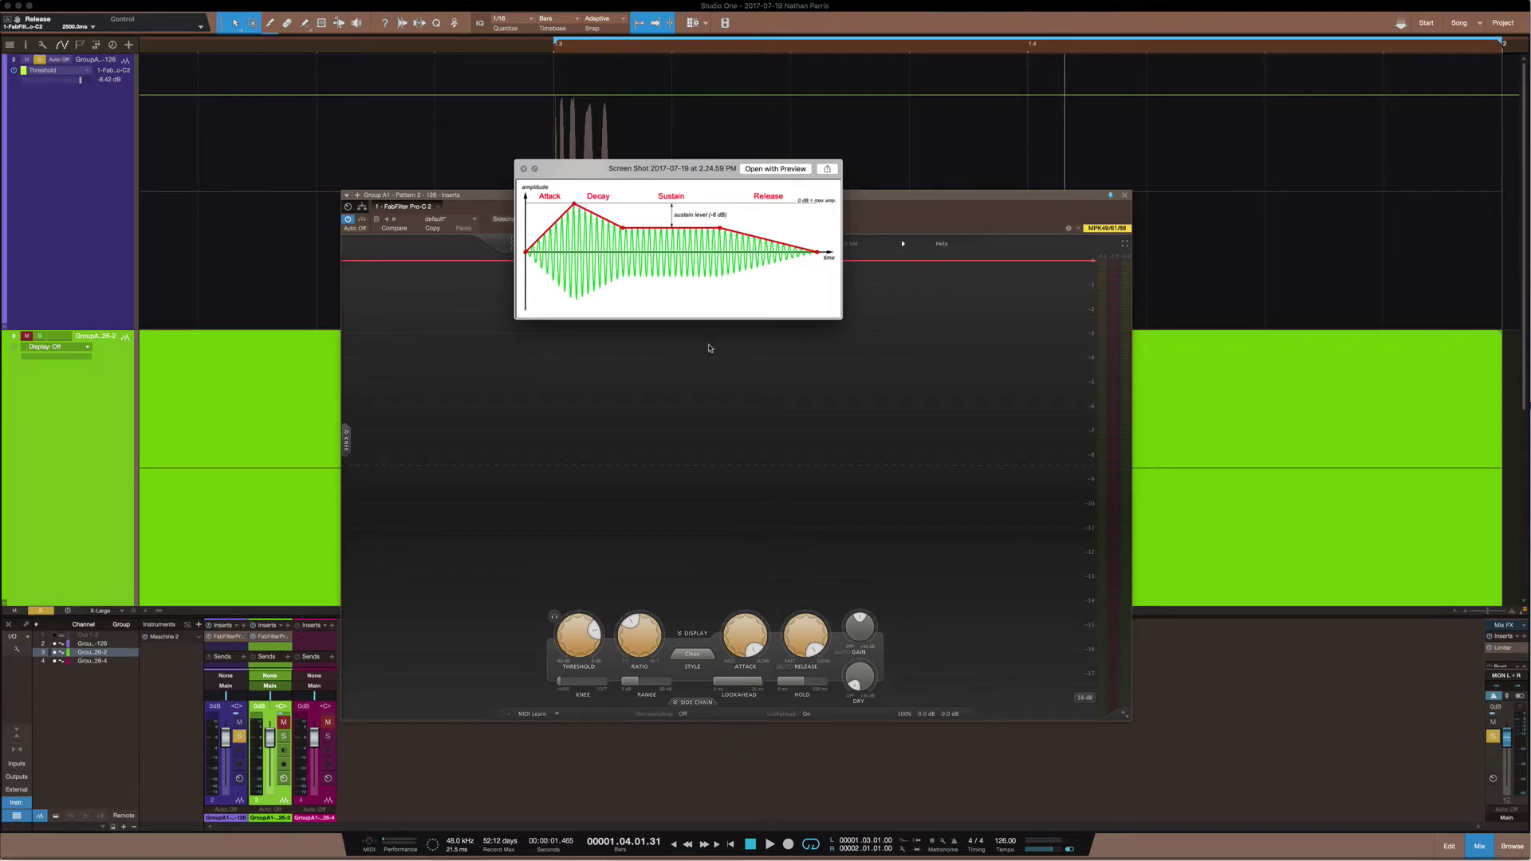
pyautogui.click(750, 626)
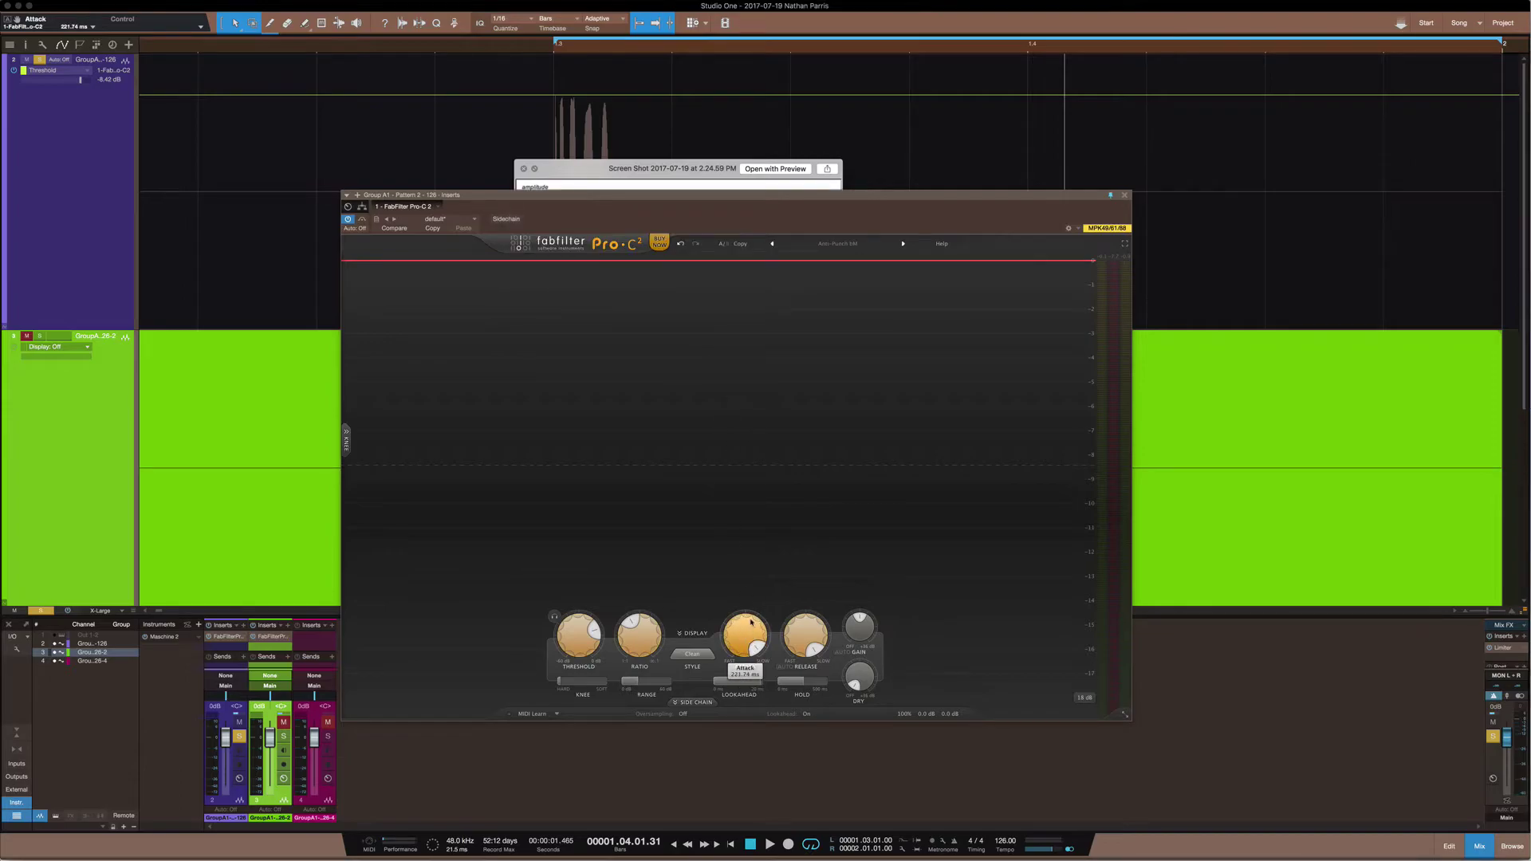
pyautogui.moveTo(742, 638); pyautogui.dragTo(698, 276)
pyautogui.click(668, 176)
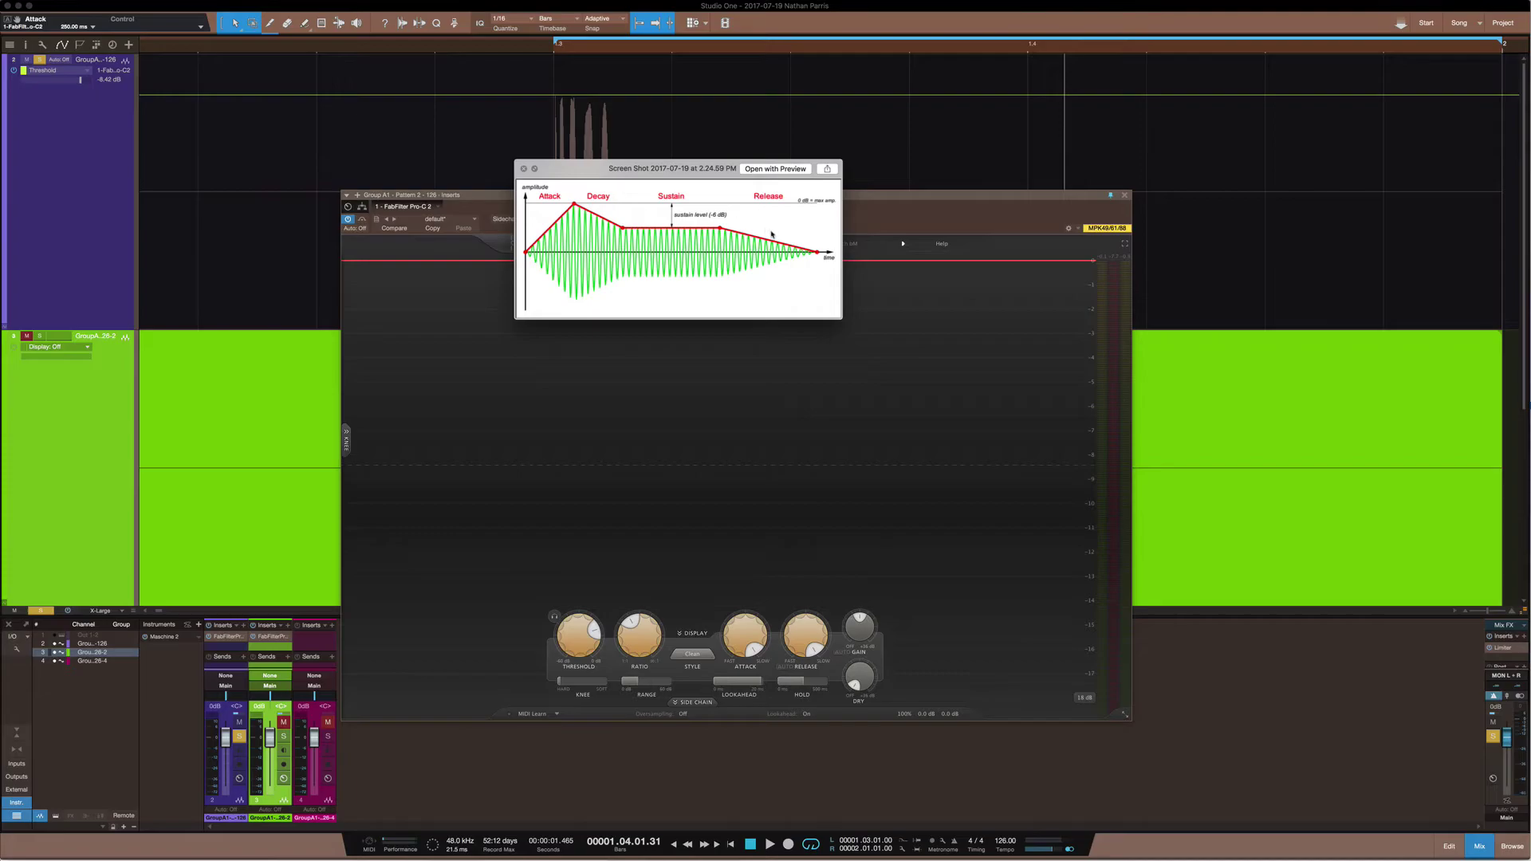
pyautogui.click(523, 169)
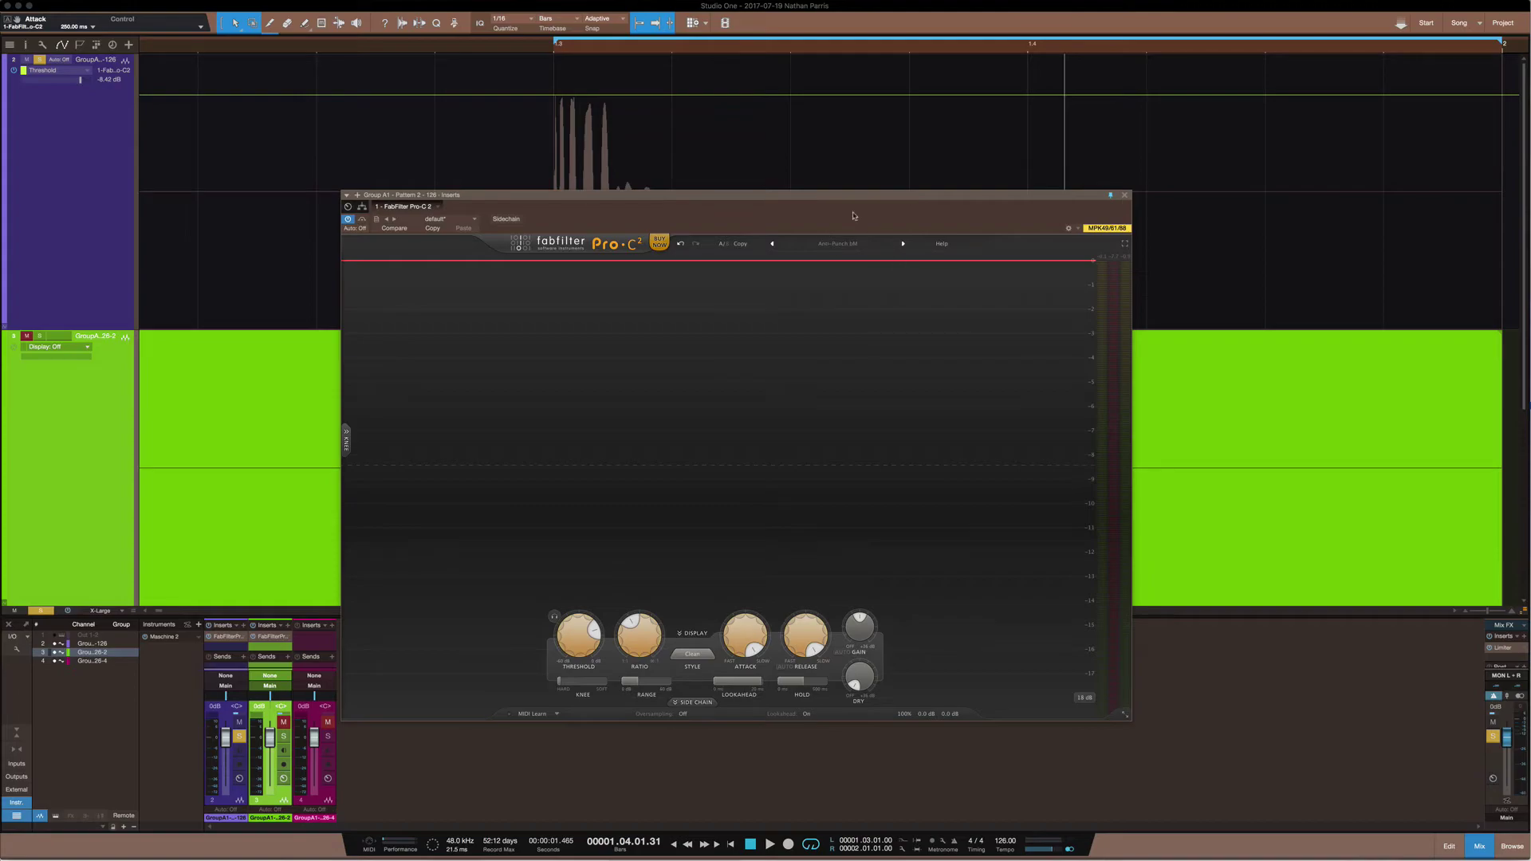
# Step: Lower the kick compressor's threshold to about -19 dB and shorten its attack
pyautogui.moveTo(829, 199); pyautogui.dragTo(830, 254)
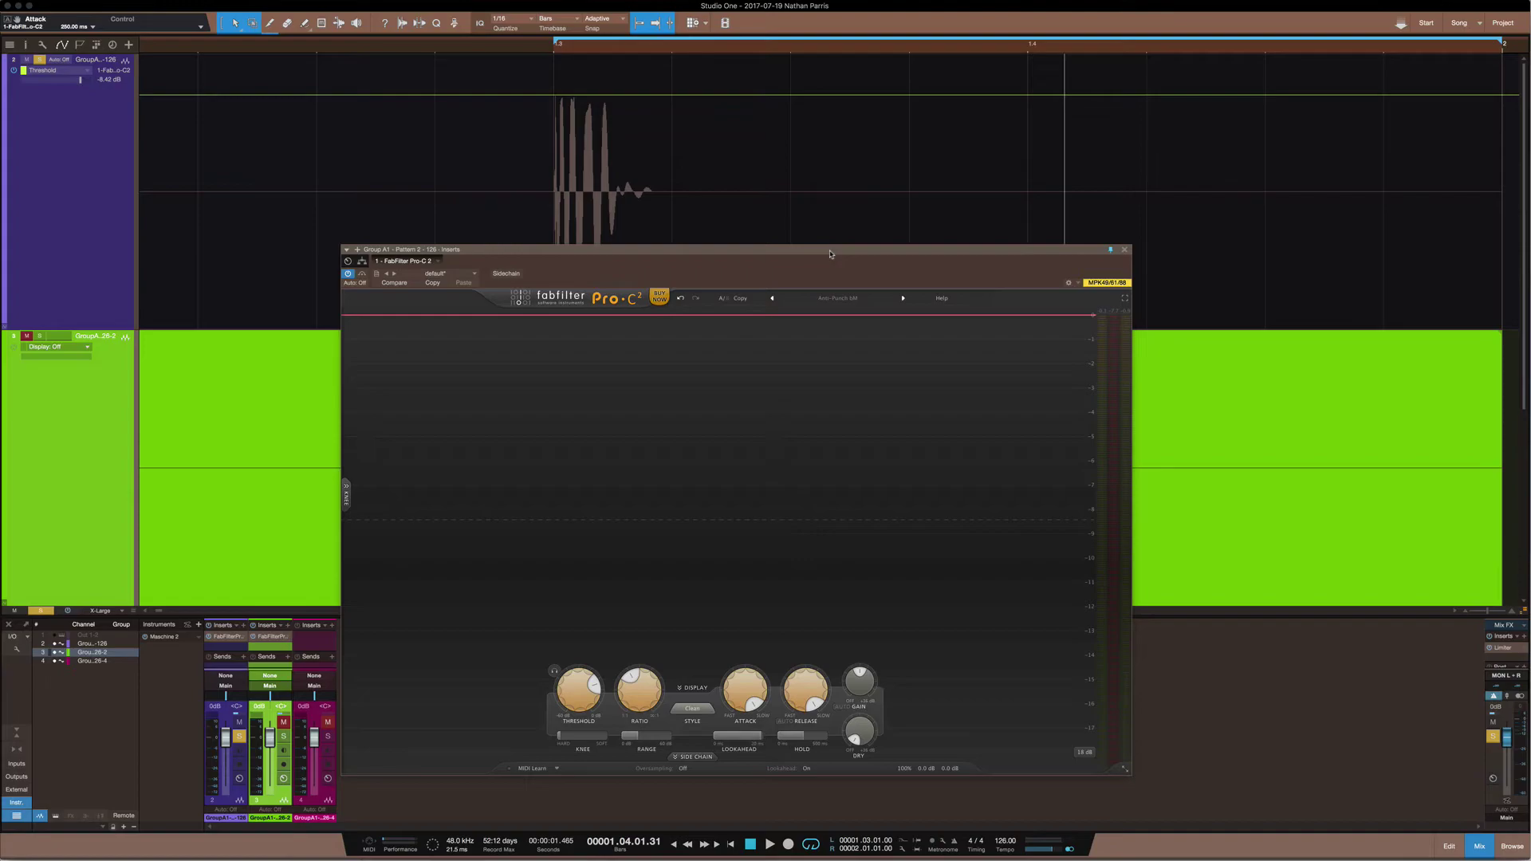
pyautogui.scroll(-5, 571, 709)
pyautogui.scroll(-10, 571, 708)
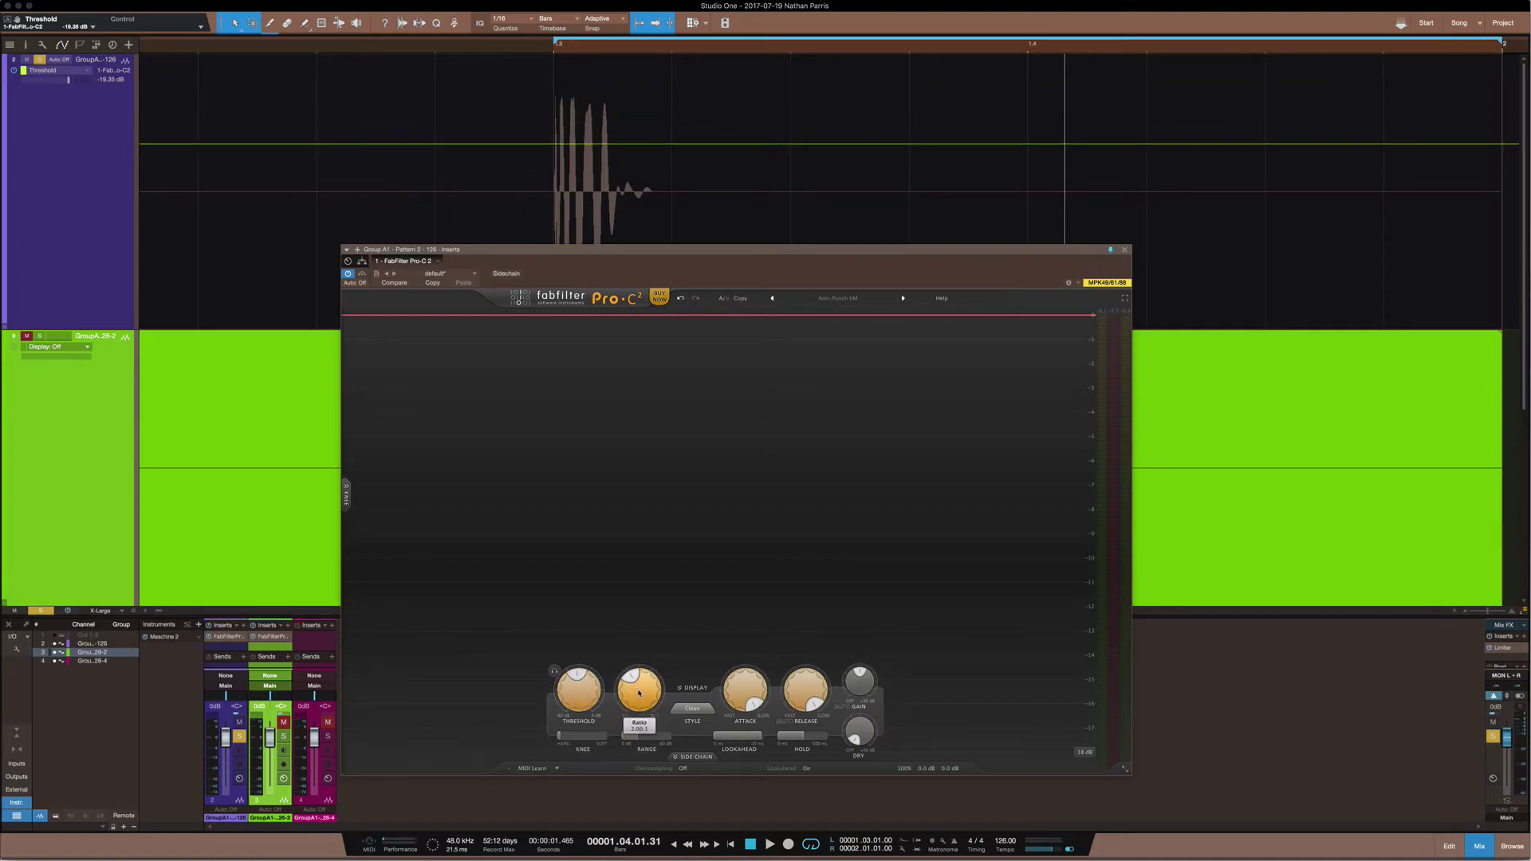
pyautogui.moveTo(746, 692); pyautogui.dragTo(747, 740)
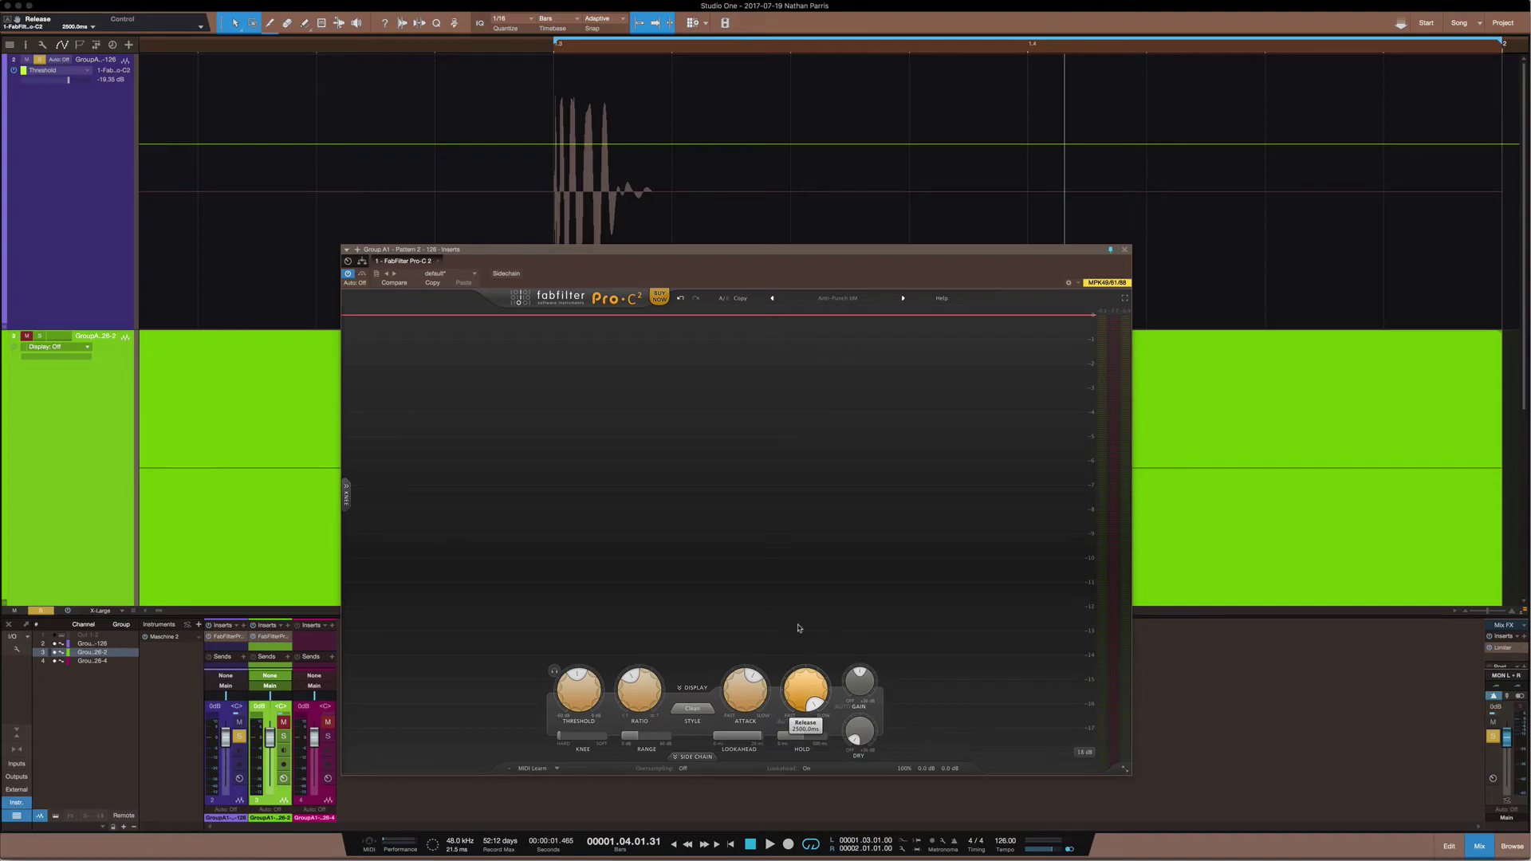
# Step: Reopen the kick track's compressor, set the threshold to about -21.2 dB and raise the wet gain slightly
pyautogui.click(1125, 249)
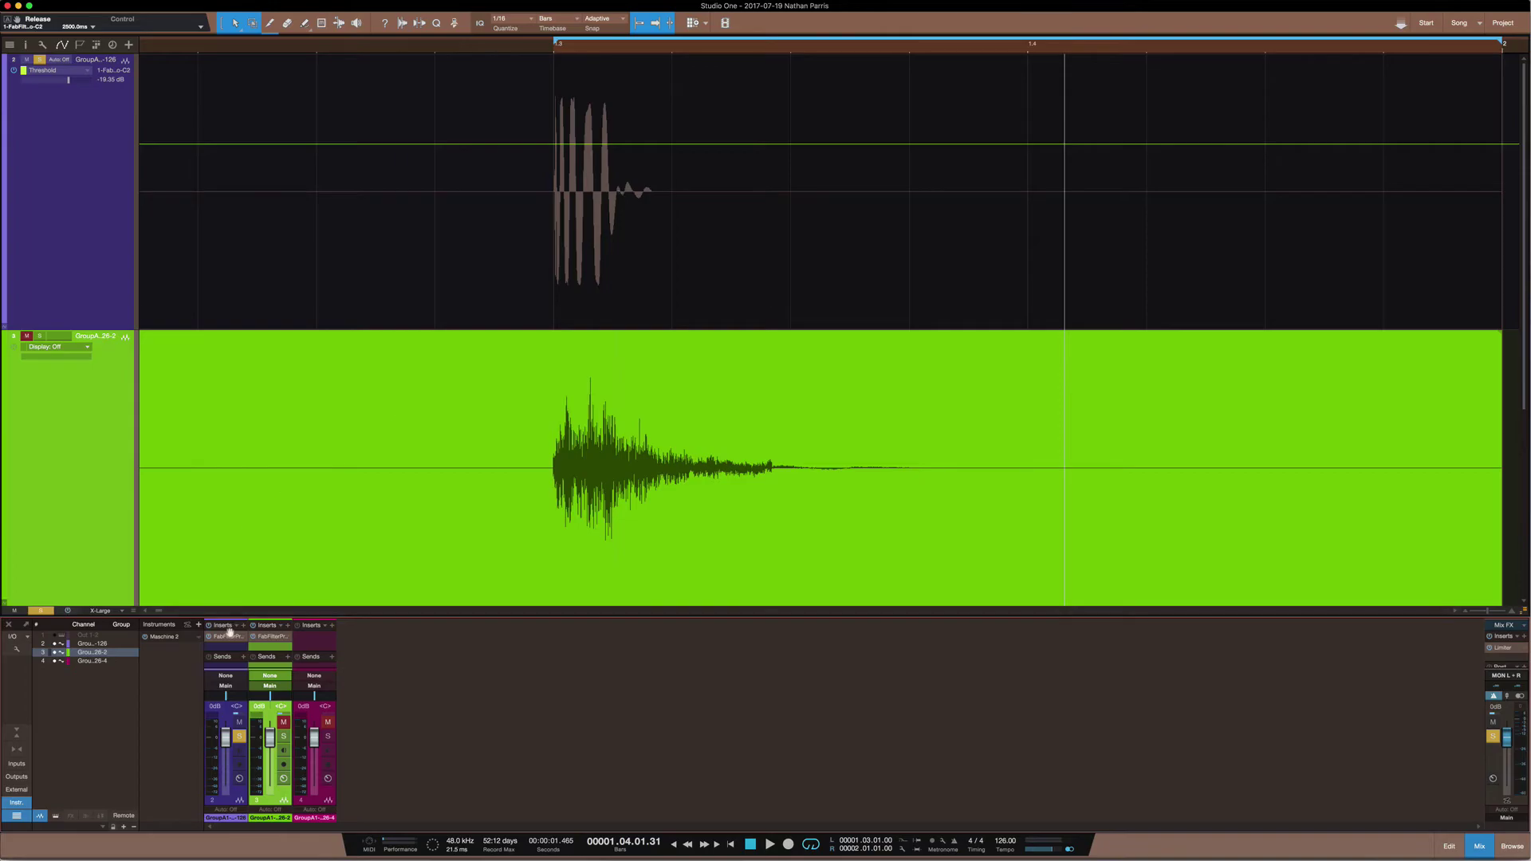
pyautogui.click(226, 637)
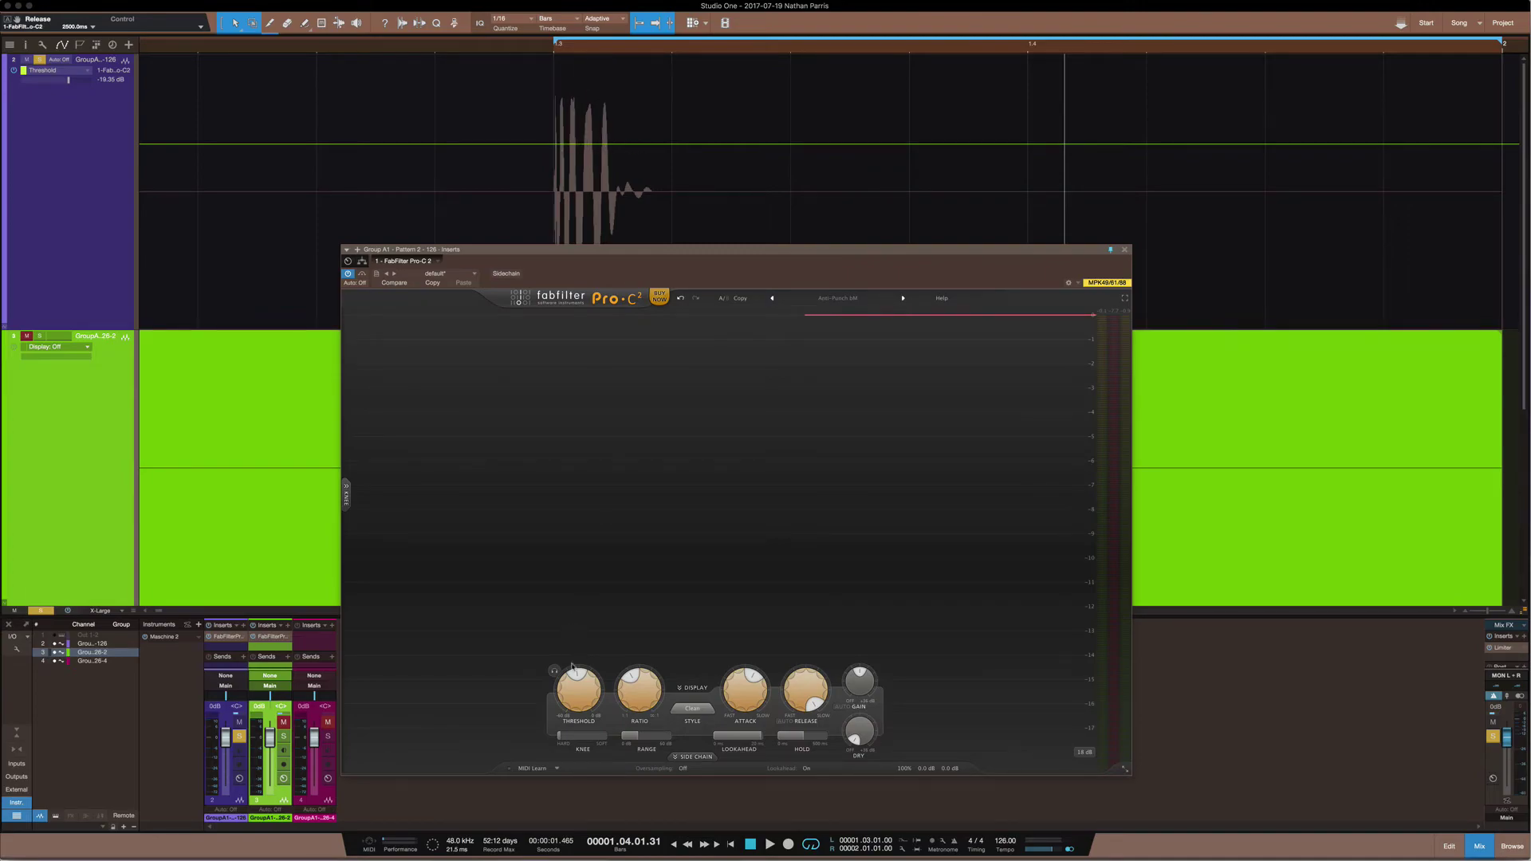
pyautogui.moveTo(572, 691); pyautogui.dragTo(572, 698)
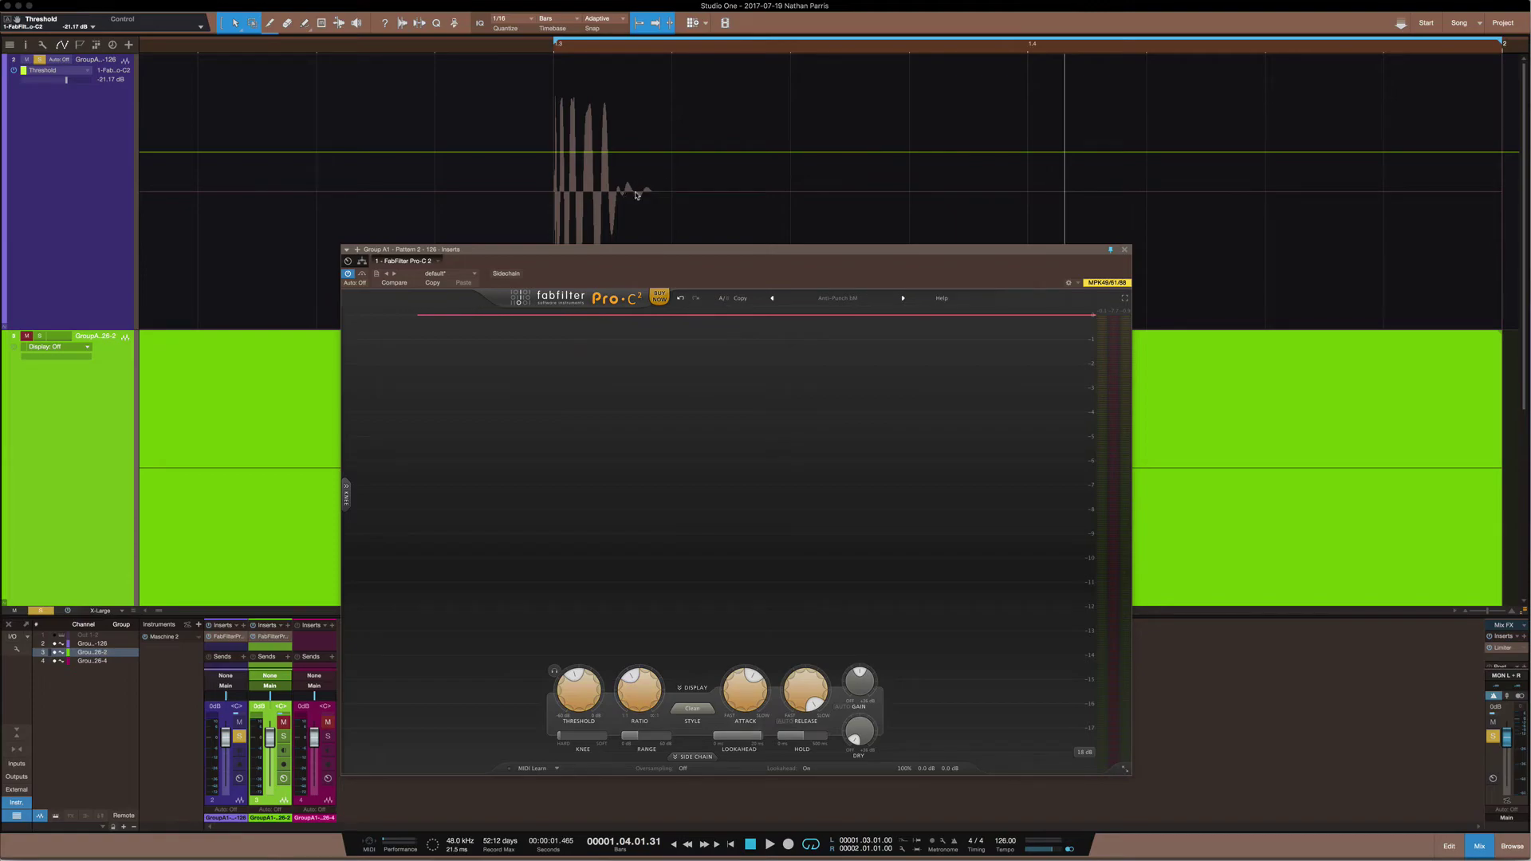
pyautogui.moveTo(884, 677); pyautogui.dragTo(884, 663)
pyautogui.click(1124, 250)
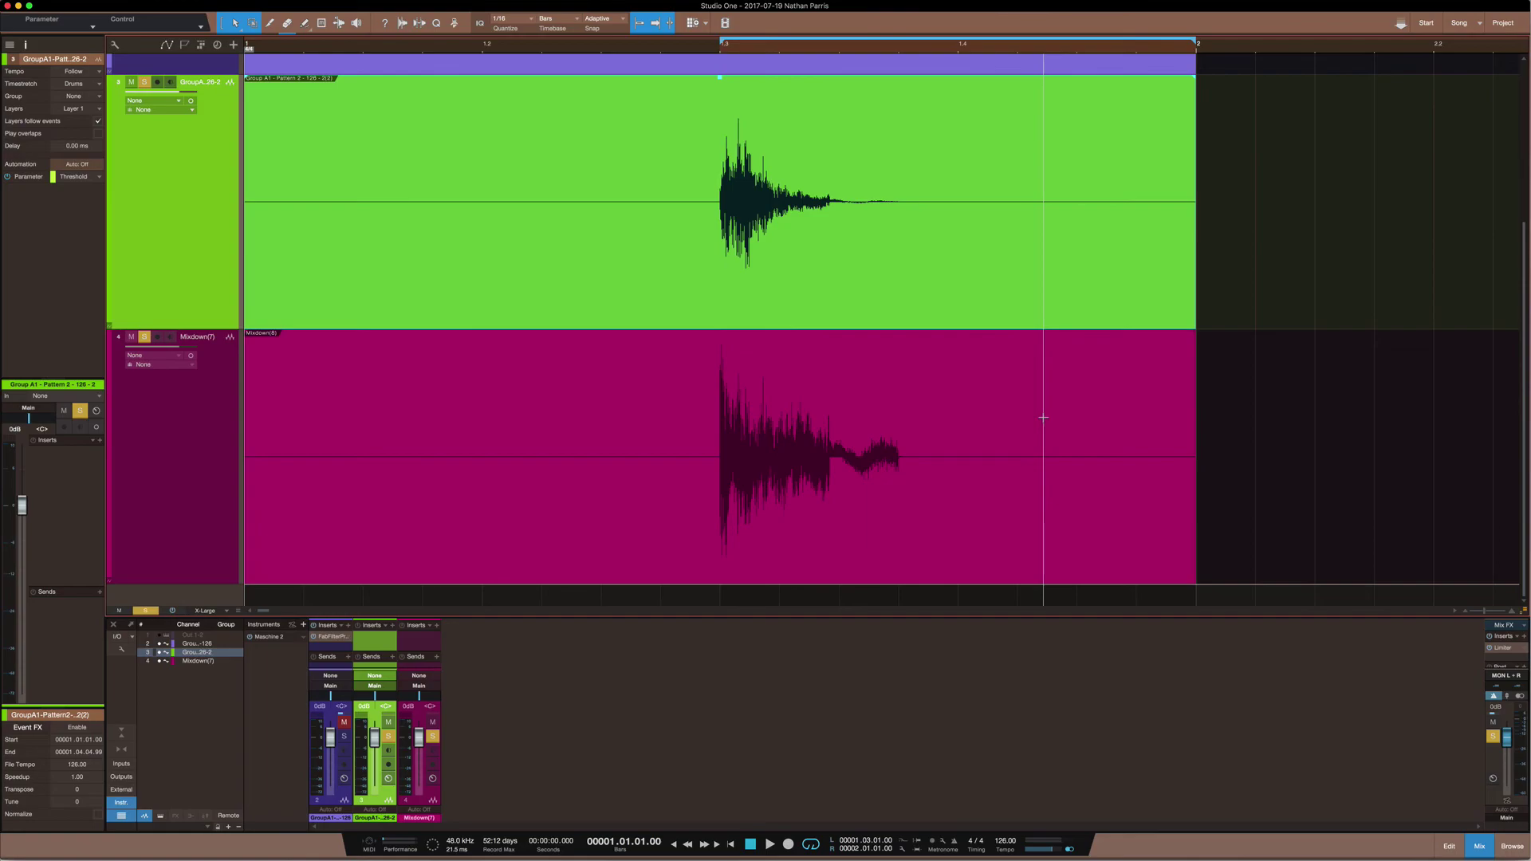
pyautogui.scroll(1, 991, 421)
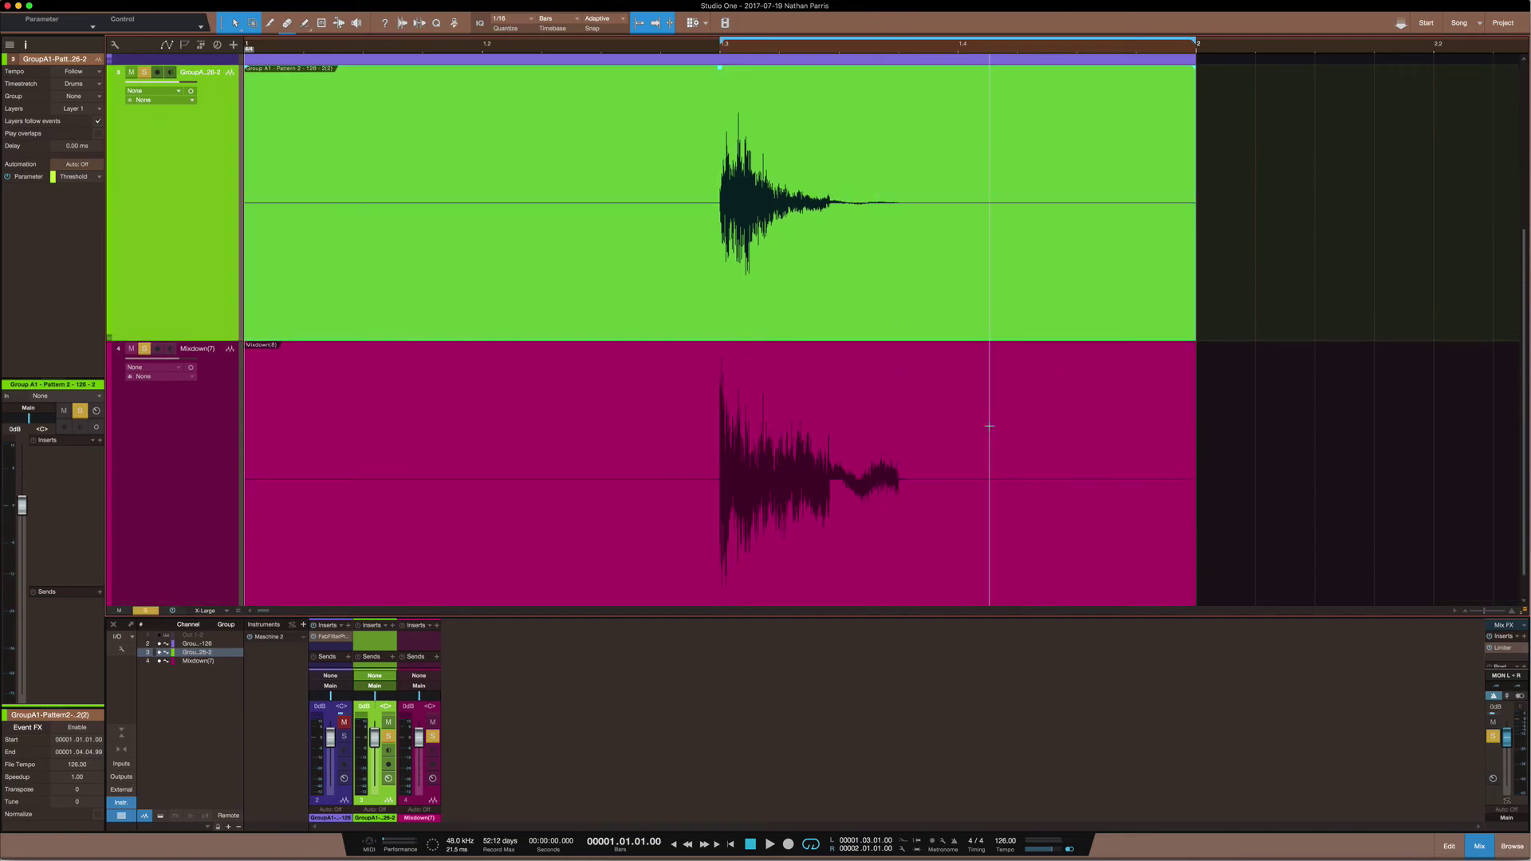
pyautogui.scroll(-1, 989, 426)
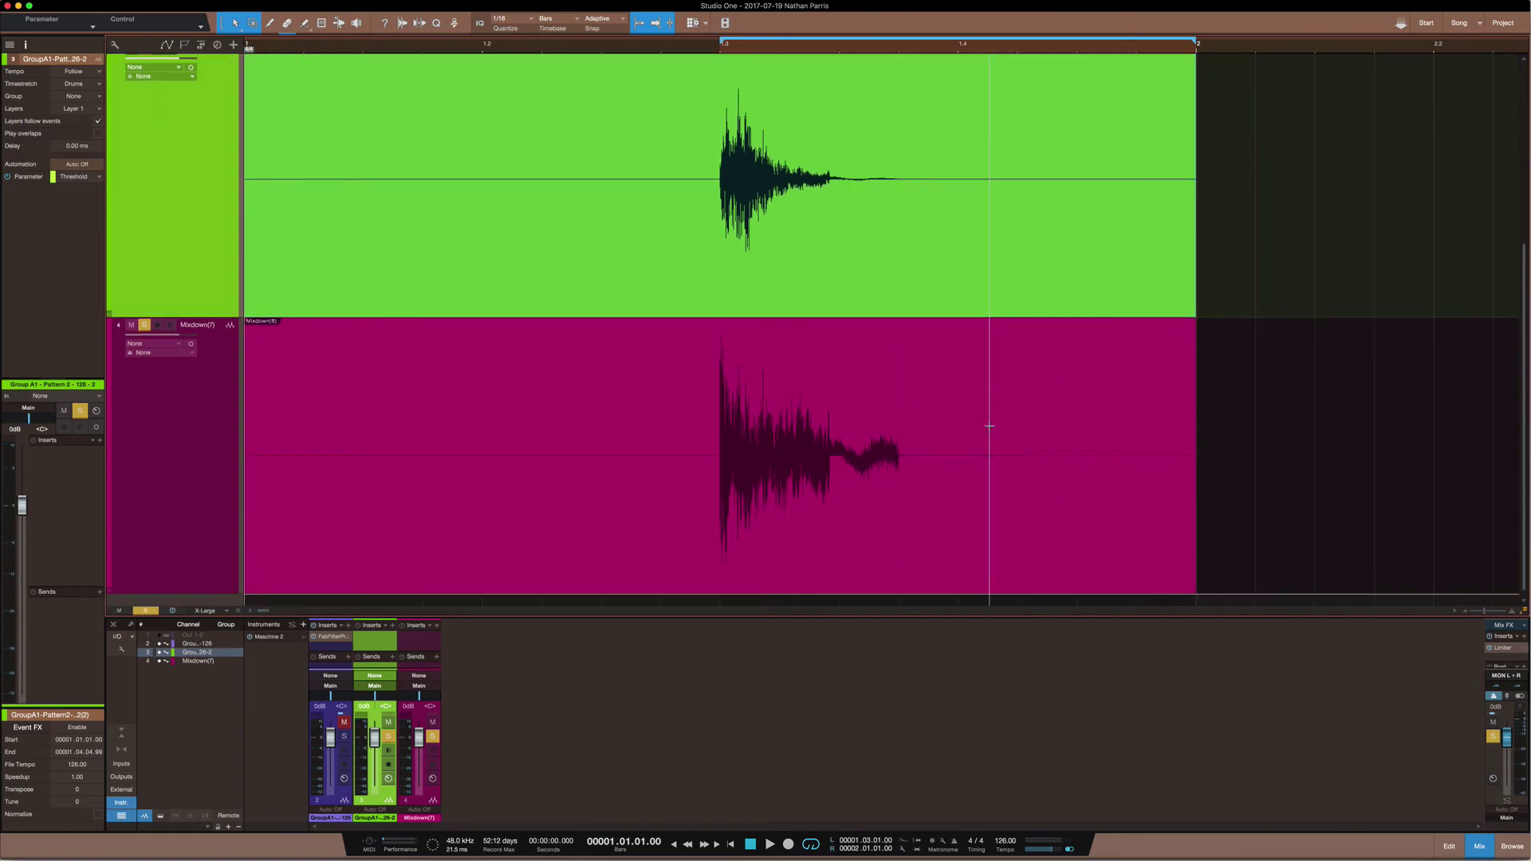